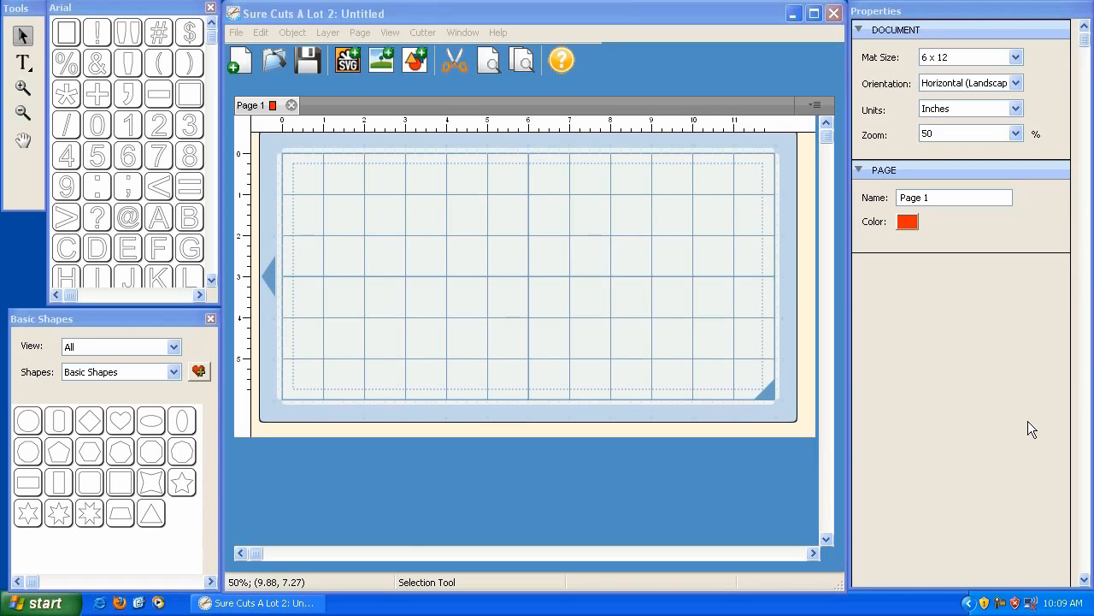
Add the text "LOVE" on the mat at about X 1.07, Y 2.23 inches and select it as an object.
{"action": "left_click", "coordinate": [678, 12]}
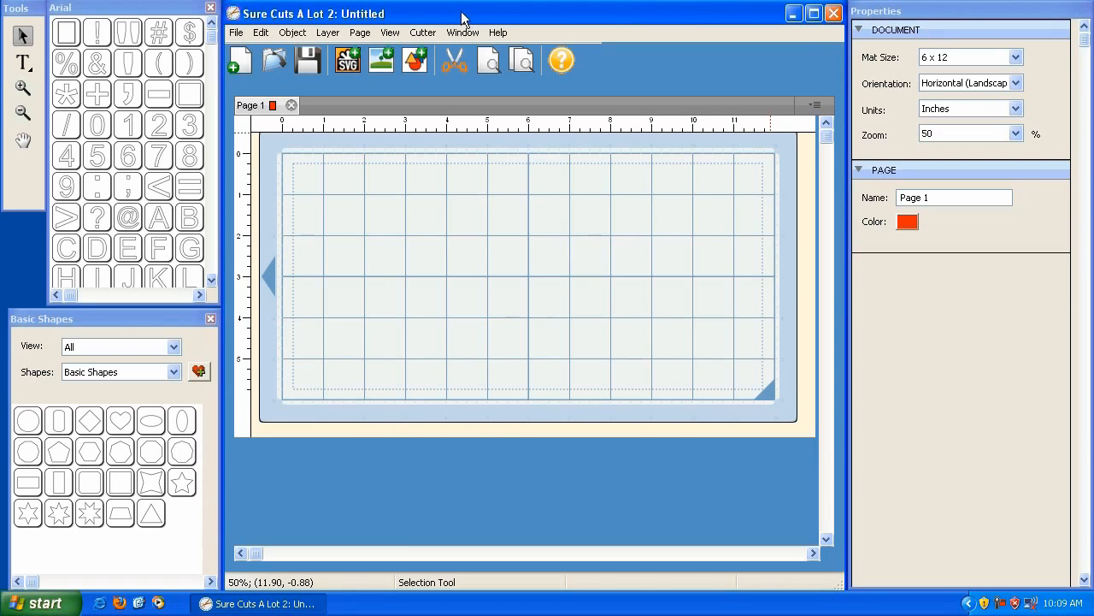
{"action": "left_click", "coordinate": [23, 62]}
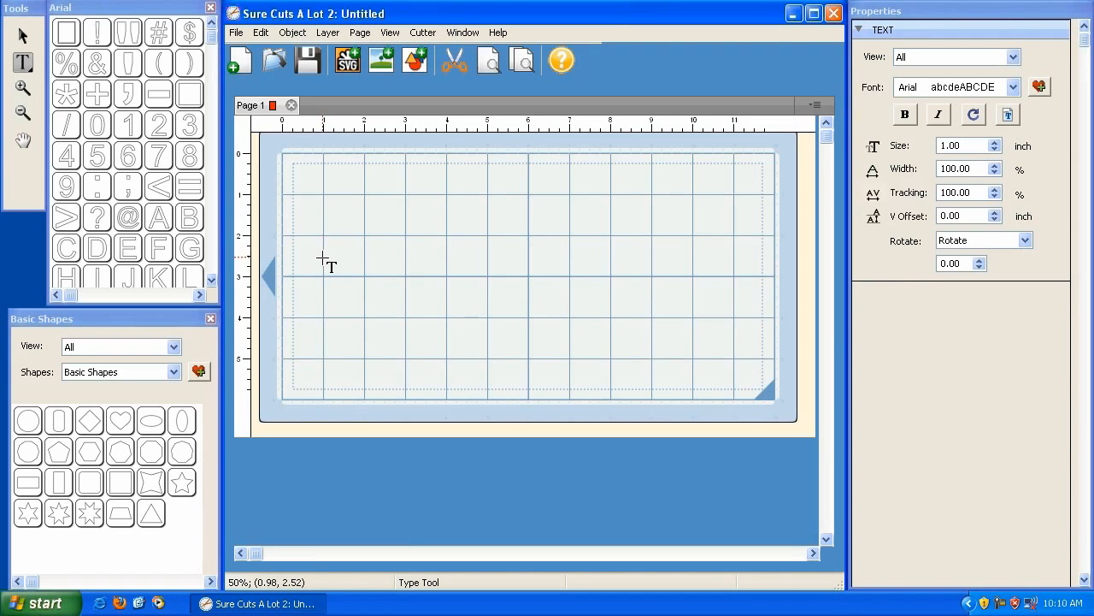
{"action": "type", "text": "LOVE"}
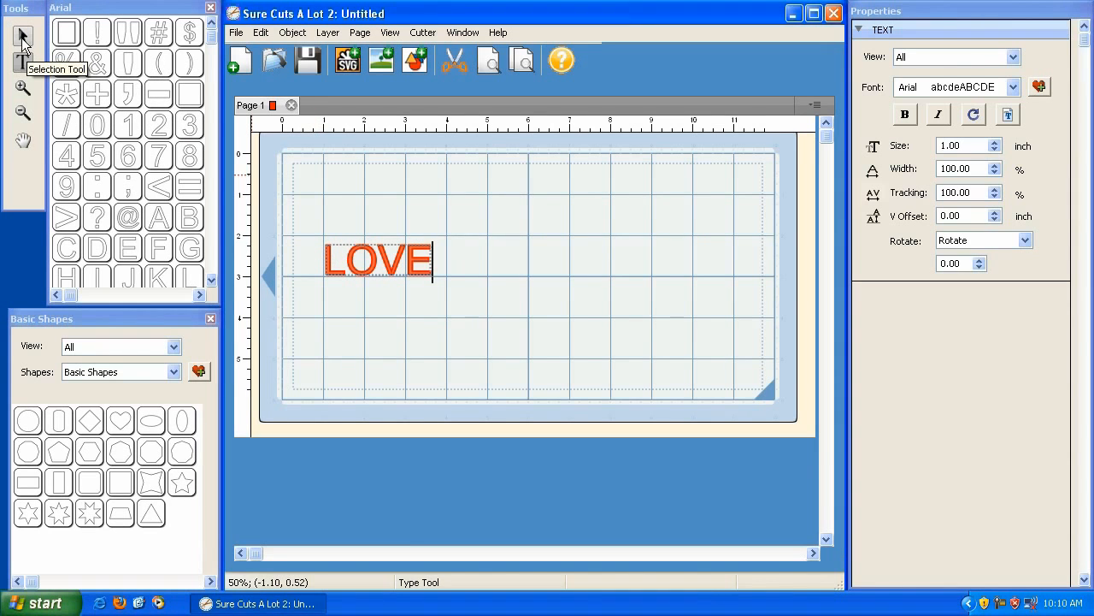
{"action": "left_click", "coordinate": [22, 37]}
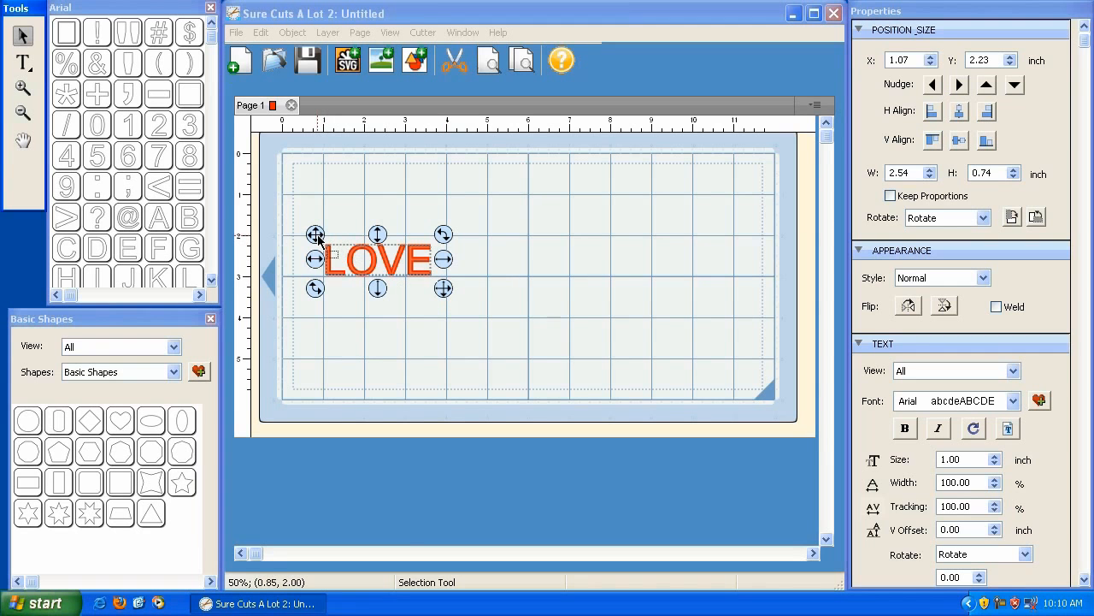
Try the selection handles of the LOVE text and move it to about X 3.32, Y 2.16 inches.
{"action": "left_click_drag", "start_coordinate": [316, 235], "coordinate": [394, 200]}
{"action": "left_click_drag", "start_coordinate": [462, 203], "coordinate": [460, 262]}
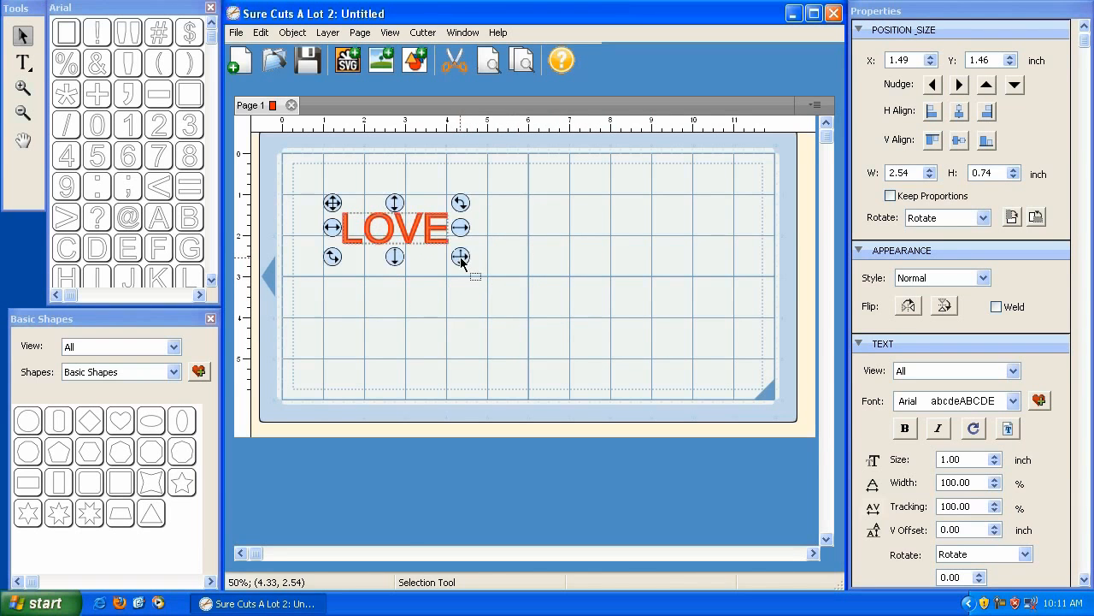
{"action": "left_click_drag", "start_coordinate": [394, 256], "coordinate": [331, 234]}
{"action": "left_click", "coordinate": [400, 256]}
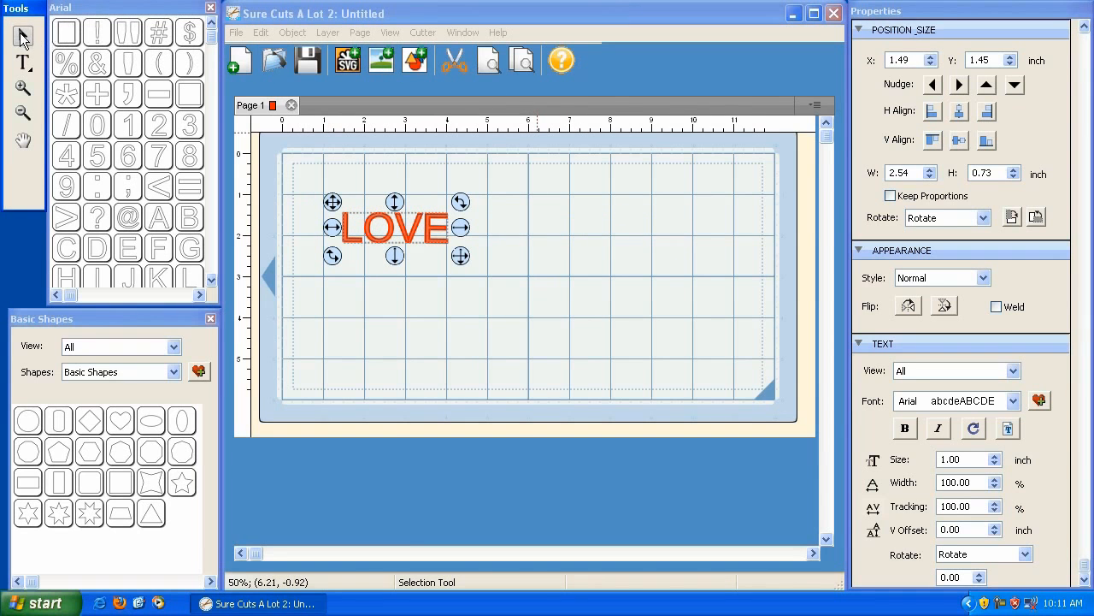
{"action": "left_click_drag", "start_coordinate": [332, 202], "coordinate": [407, 229]}
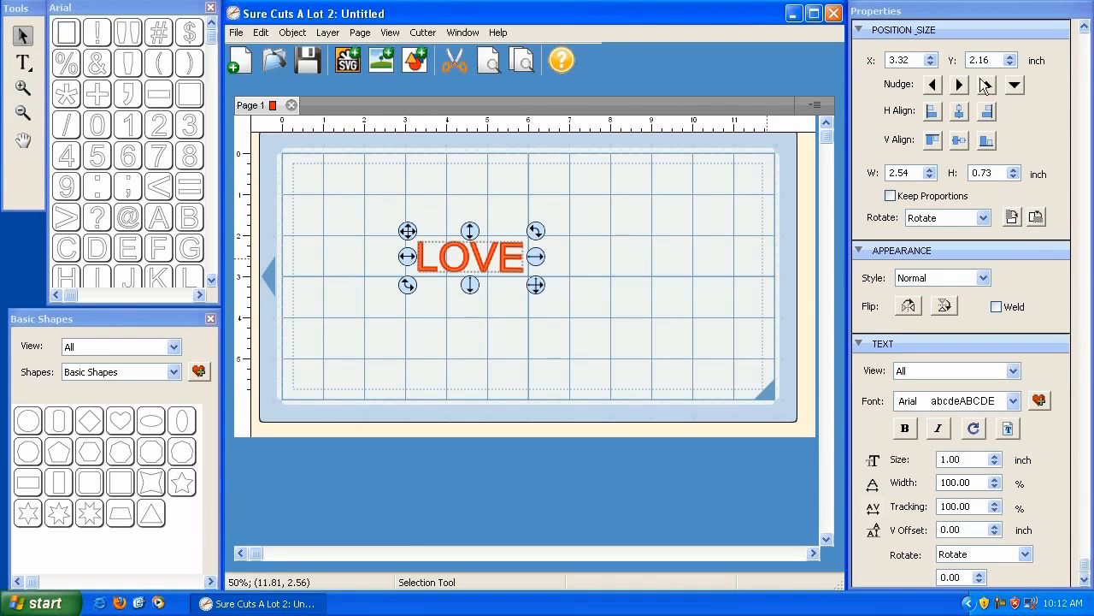
Reselect the LOVE text and try bold and italic styling on it.
{"action": "left_click", "coordinate": [603, 250]}
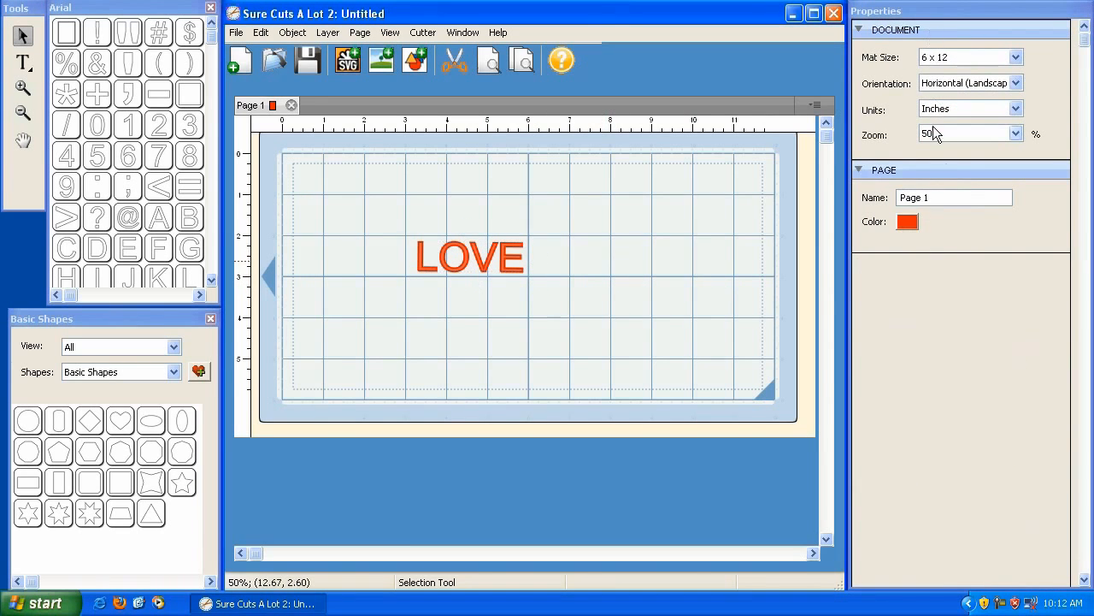
{"action": "left_click", "coordinate": [465, 259]}
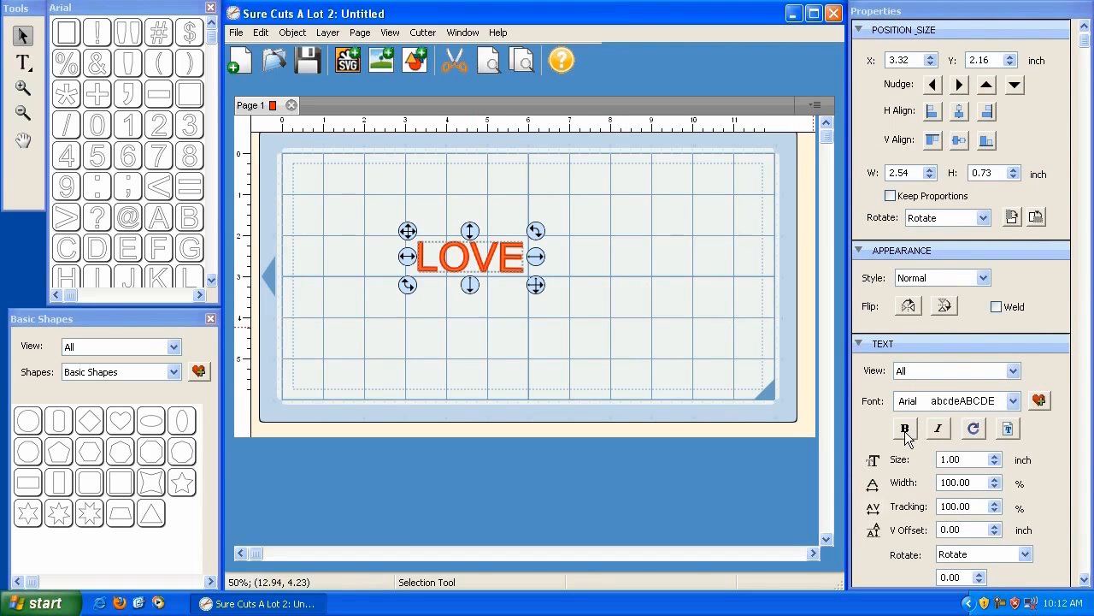
{"action": "left_click", "coordinate": [905, 429]}
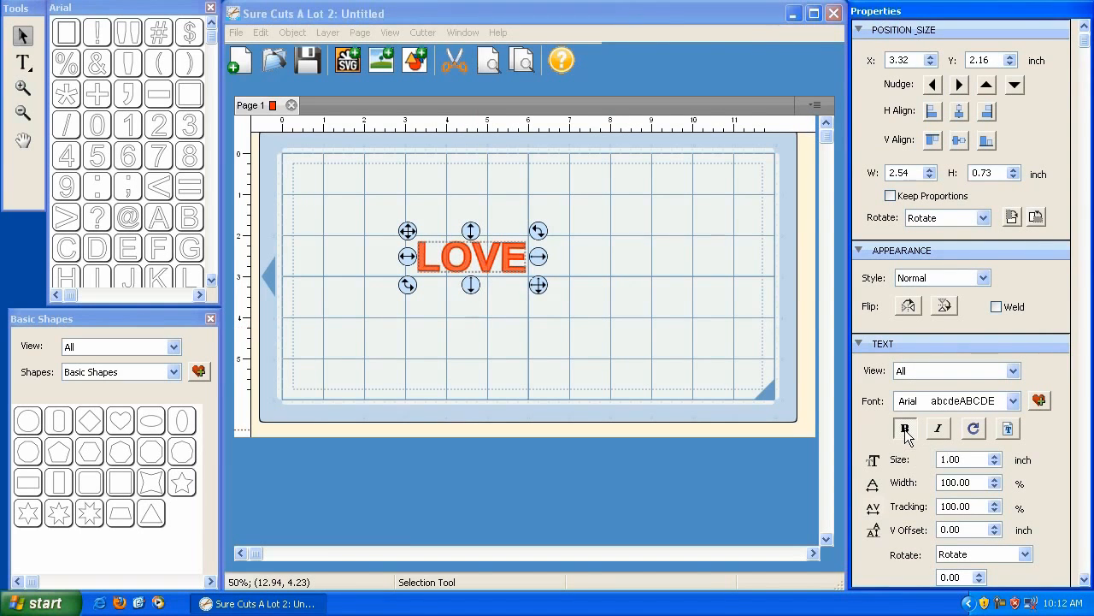
{"action": "left_click", "coordinate": [939, 430]}
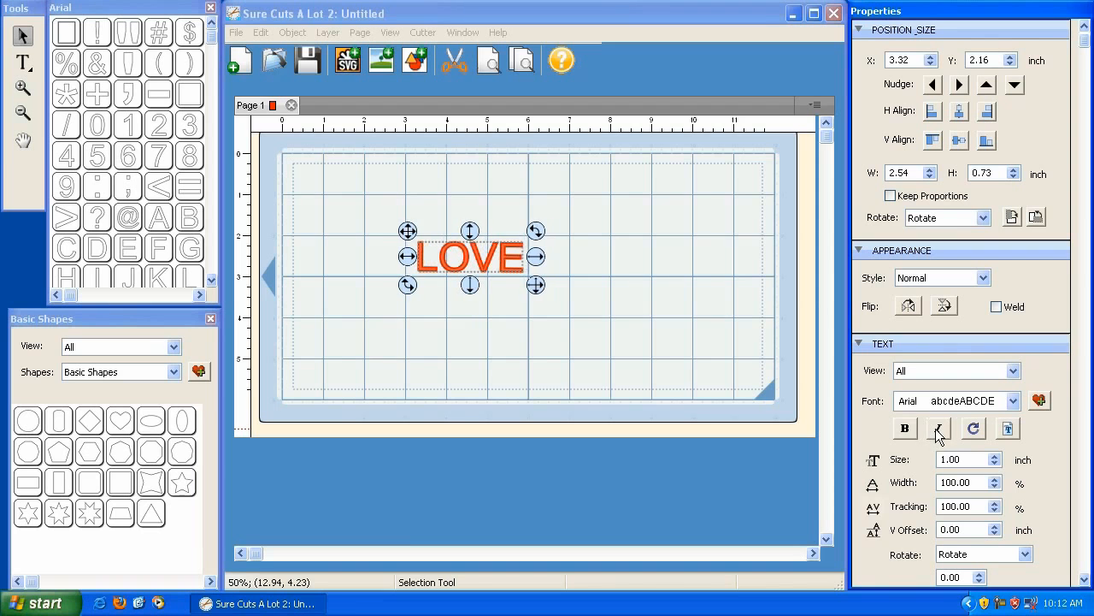
Try gradually larger and smaller font sizes on the LOVE text.
{"action": "left_click", "coordinate": [995, 456]}
{"action": "left_click", "coordinate": [995, 456]}
{"action": "left_click", "coordinate": [996, 456]}
{"action": "left_click", "coordinate": [996, 455]}
{"action": "left_click", "coordinate": [996, 455]}
{"action": "left_click", "coordinate": [996, 455]}
{"action": "left_click", "coordinate": [995, 456]}
{"action": "left_click", "coordinate": [996, 463]}
{"action": "left_click", "coordinate": [996, 464]}
{"action": "left_click", "coordinate": [995, 463]}
{"action": "left_click", "coordinate": [995, 464]}
{"action": "left_click", "coordinate": [995, 463]}
{"action": "left_click", "coordinate": [995, 463]}
{"action": "left_click", "coordinate": [996, 463]}
{"action": "left_click", "coordinate": [995, 456]}
{"action": "left_click", "coordinate": [996, 456]}
{"action": "left_click", "coordinate": [995, 456]}
{"action": "left_click", "coordinate": [995, 456]}
{"action": "left_click", "coordinate": [995, 455]}
{"action": "left_click", "coordinate": [995, 464]}
{"action": "left_click", "coordinate": [995, 464]}
{"action": "left_click", "coordinate": [996, 464]}
{"action": "left_click", "coordinate": [995, 463]}
{"action": "left_click", "coordinate": [995, 464]}
Set the LOVE text's size to 3 inches and move it to about X 1.65, Y 1.93 inches.
{"action": "left_click_drag", "start_coordinate": [962, 460], "coordinate": [919, 460]}
{"action": "type", "text": "3"}
{"action": "key", "text": "Tab"}
{"action": "left_click_drag", "start_coordinate": [414, 174], "coordinate": [340, 223]}
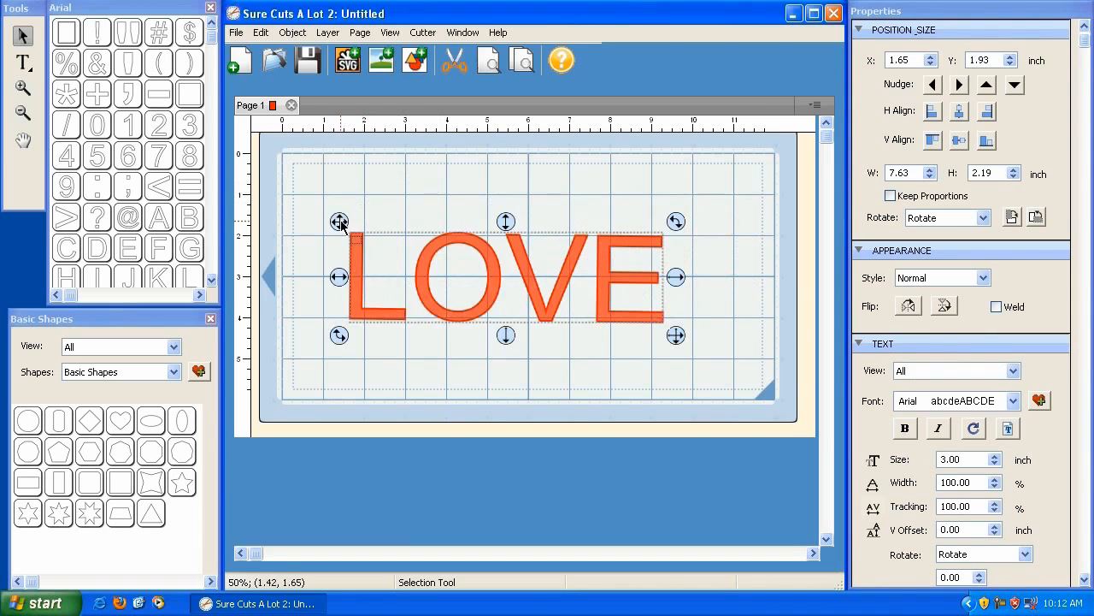
Try wider letters for the LOVE text, ending with a character width of 95%.
{"action": "left_click", "coordinate": [996, 478]}
{"action": "left_click", "coordinate": [995, 479]}
{"action": "left_click", "coordinate": [995, 479]}
{"action": "left_click", "coordinate": [996, 478]}
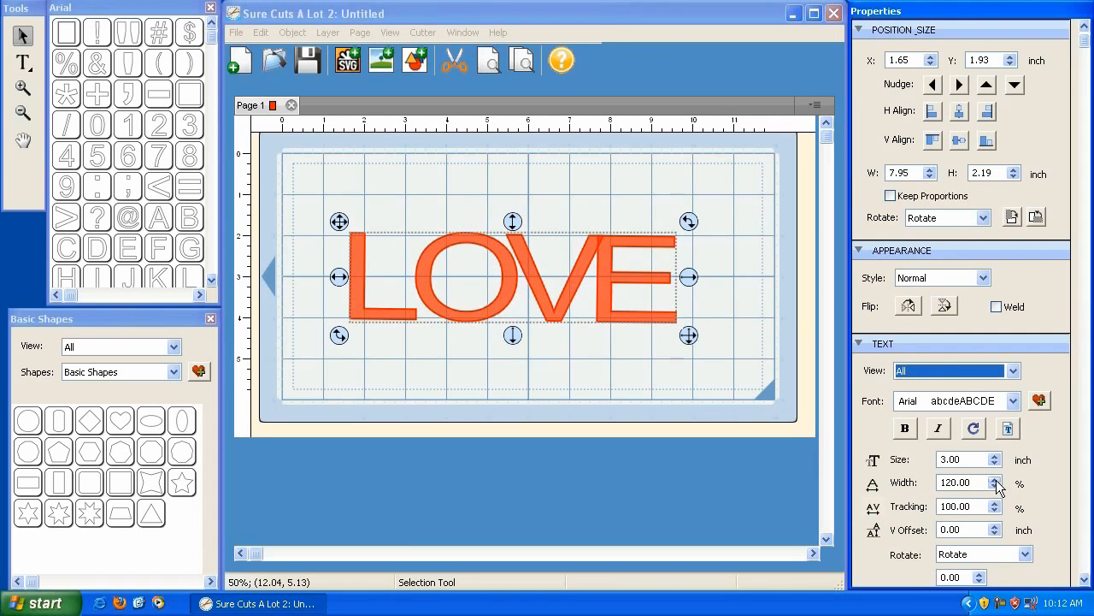
{"action": "left_click", "coordinate": [995, 486]}
{"action": "left_click", "coordinate": [995, 485]}
{"action": "left_click", "coordinate": [996, 486]}
{"action": "left_click", "coordinate": [995, 486]}
{"action": "left_click", "coordinate": [995, 486]}
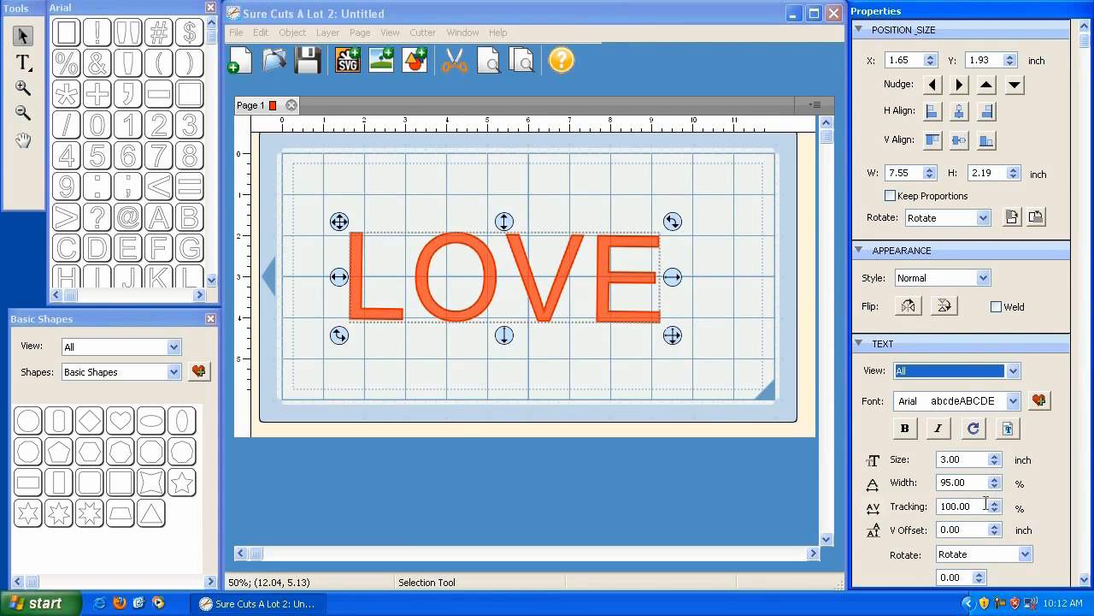
Vary the spacing between the LOVE letters, ending with tracking at 105%.
{"action": "left_click", "coordinate": [995, 503]}
{"action": "left_click", "coordinate": [995, 503]}
{"action": "left_click", "coordinate": [995, 503]}
{"action": "left_click", "coordinate": [995, 503]}
{"action": "left_click", "coordinate": [995, 502]}
{"action": "left_click", "coordinate": [995, 503]}
{"action": "left_click", "coordinate": [995, 509]}
{"action": "left_click", "coordinate": [995, 509]}
{"action": "left_click", "coordinate": [995, 510]}
{"action": "left_click", "coordinate": [995, 510]}
{"action": "left_click", "coordinate": [996, 509]}
Try raising and lowering the LOVE text's vertical offset, ending at 0.00 inch.
{"action": "left_click", "coordinate": [996, 526]}
{"action": "left_click", "coordinate": [997, 526]}
{"action": "left_click", "coordinate": [996, 525]}
{"action": "left_click", "coordinate": [996, 526]}
{"action": "left_click", "coordinate": [997, 526]}
{"action": "left_click", "coordinate": [996, 526]}
{"action": "left_click", "coordinate": [995, 532]}
{"action": "left_click", "coordinate": [995, 533]}
{"action": "left_click", "coordinate": [995, 533]}
{"action": "left_click", "coordinate": [995, 533]}
{"action": "left_click", "coordinate": [995, 532]}
{"action": "left_click", "coordinate": [996, 533]}
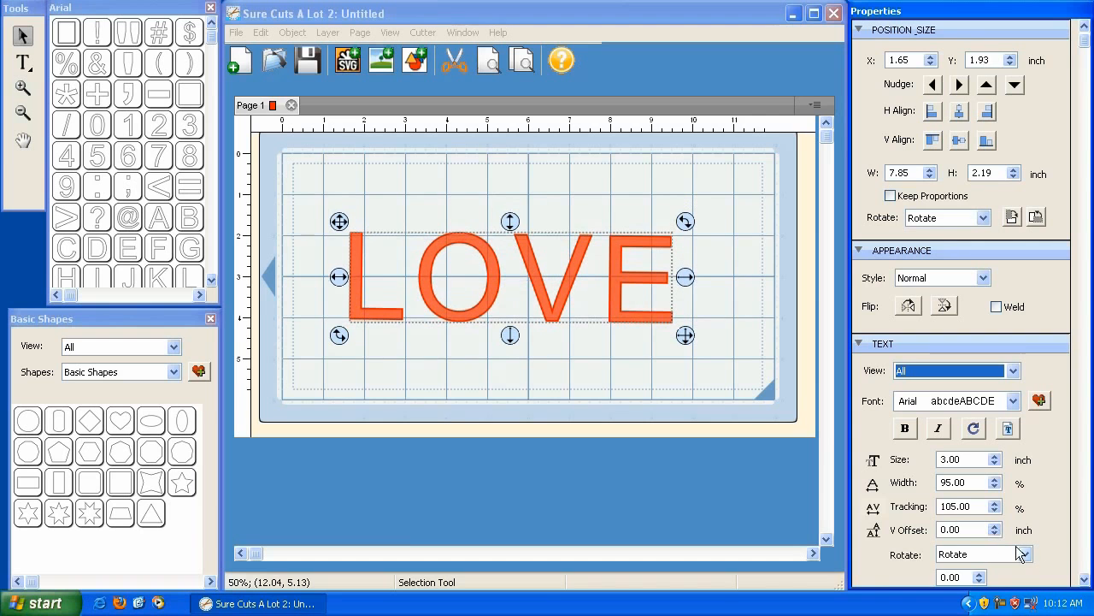
Try rotating the individual letters of the LOVE text in small increments, returning the rotation to 0.
{"action": "left_click", "coordinate": [1023, 554]}
{"action": "left_click", "coordinate": [997, 570]}
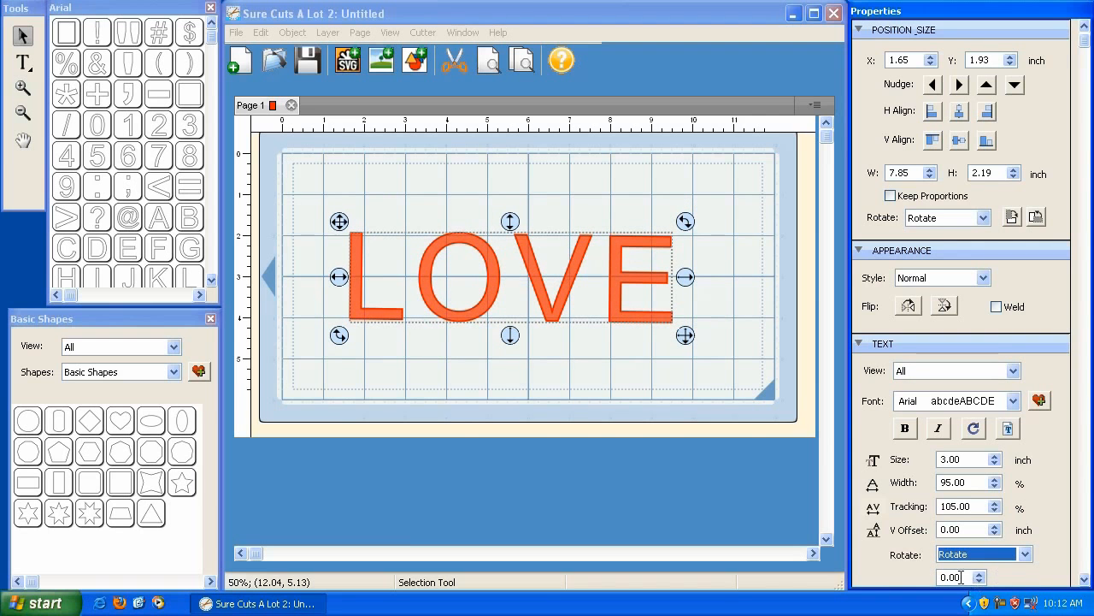
{"action": "left_click", "coordinate": [979, 575]}
{"action": "left_click", "coordinate": [980, 575]}
{"action": "left_click", "coordinate": [980, 575]}
{"action": "left_click", "coordinate": [980, 575]}
{"action": "left_click", "coordinate": [981, 581]}
{"action": "left_click", "coordinate": [981, 581]}
{"action": "left_click", "coordinate": [981, 582]}
{"action": "left_click", "coordinate": [981, 581]}
{"action": "left_click", "coordinate": [980, 575]}
{"action": "left_click", "coordinate": [979, 576]}
{"action": "left_click", "coordinate": [979, 575]}
{"action": "left_click", "coordinate": [979, 581]}
{"action": "left_click", "coordinate": [980, 581]}
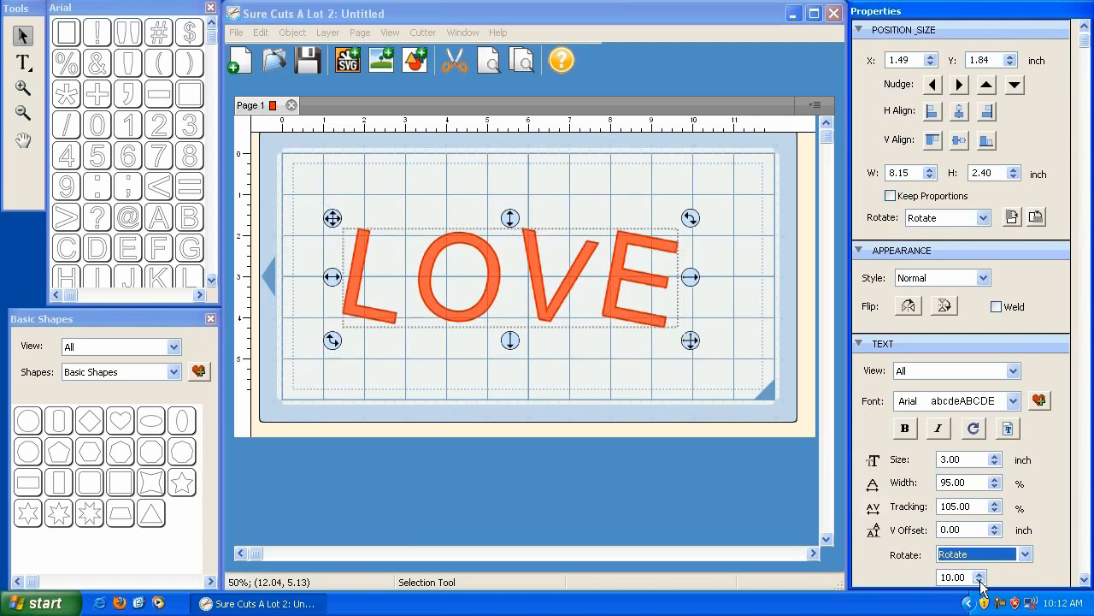
{"action": "left_click", "coordinate": [980, 581]}
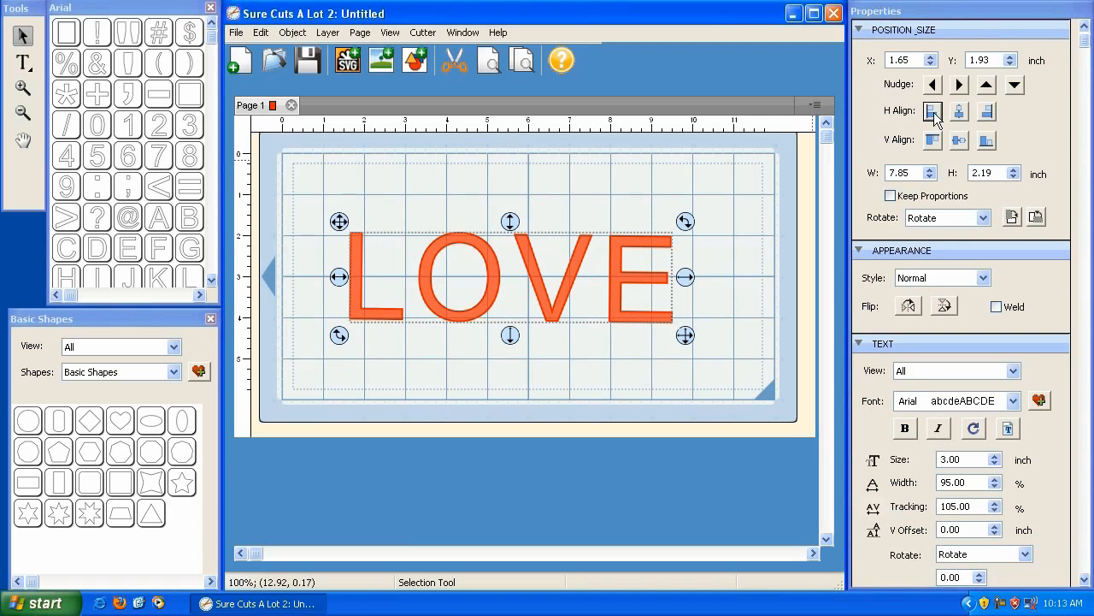
Try each horizontal and vertical page alignment on the LOVE text and drop it at about X 2.09, Y 1.44 inches.
{"action": "left_click", "coordinate": [932, 112]}
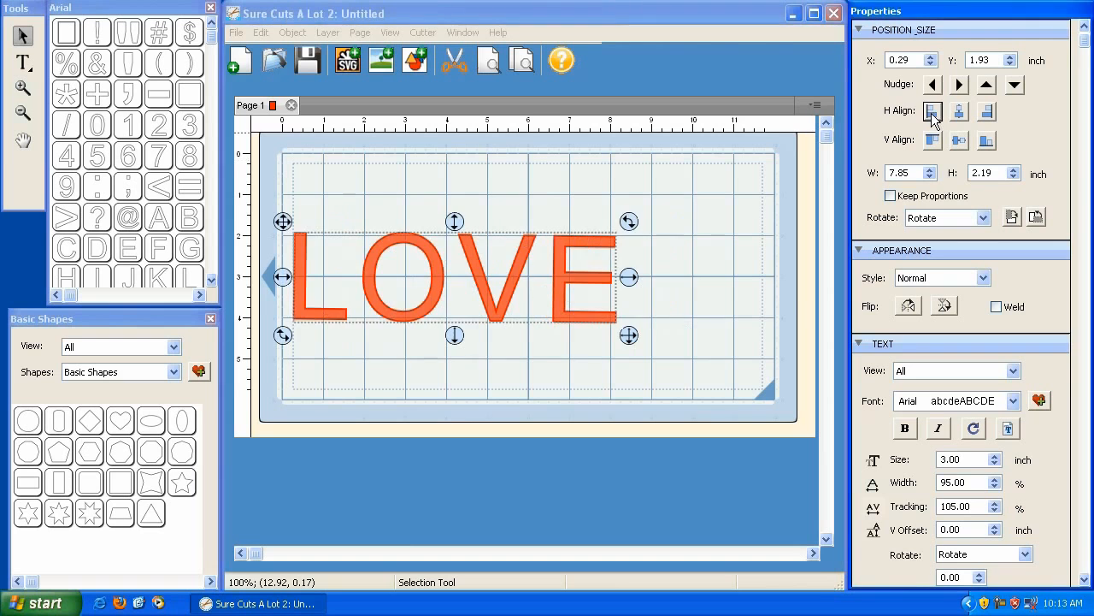
{"action": "left_click", "coordinate": [958, 112]}
{"action": "left_click", "coordinate": [988, 114]}
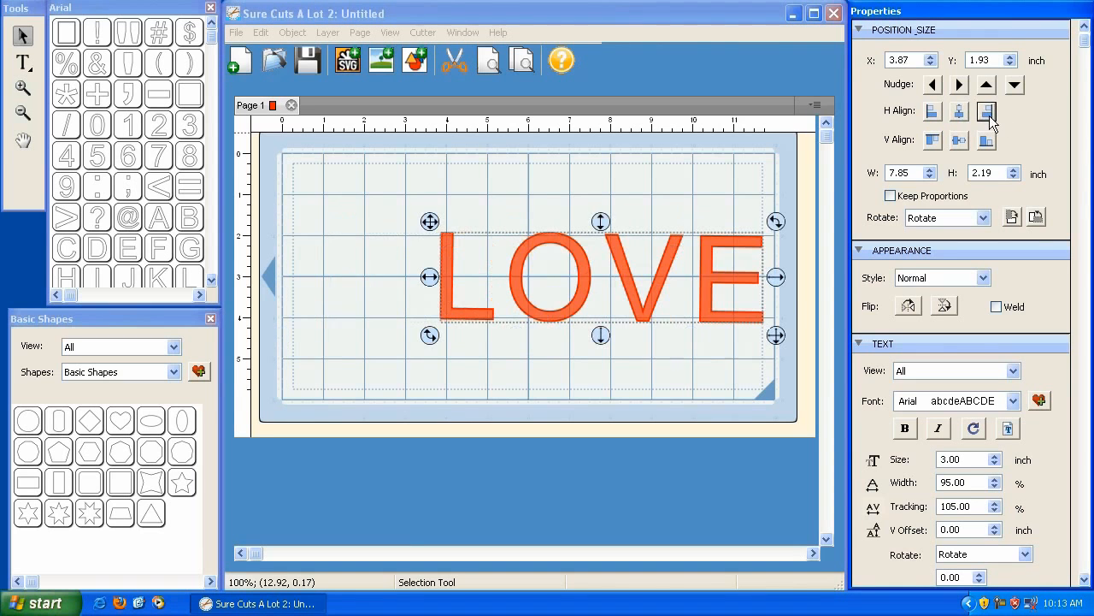
{"action": "left_click", "coordinate": [932, 141]}
{"action": "left_click", "coordinate": [959, 144]}
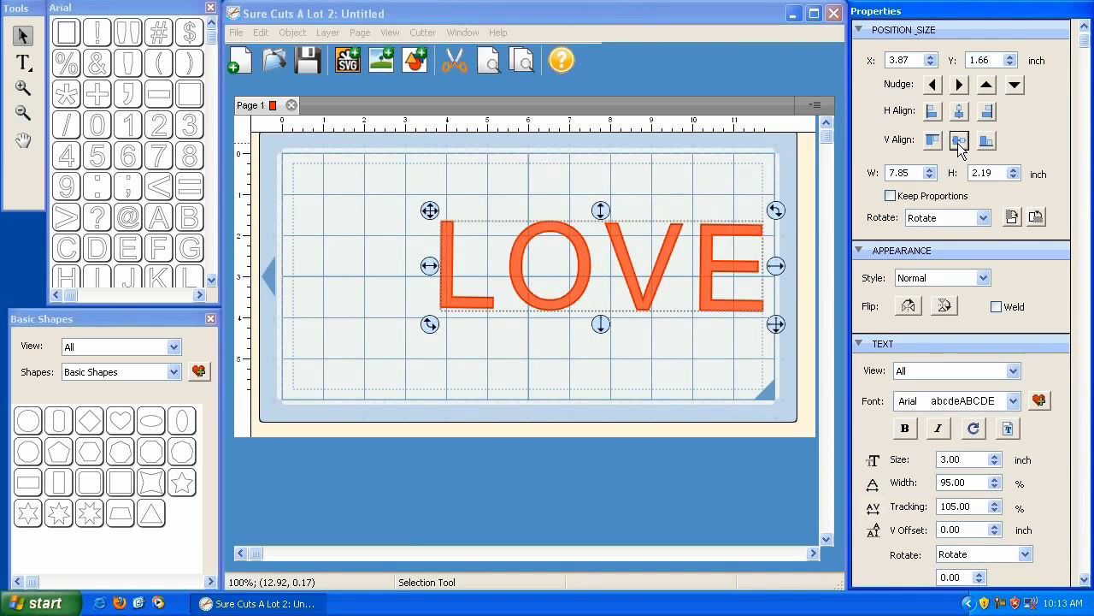
{"action": "left_click", "coordinate": [986, 142]}
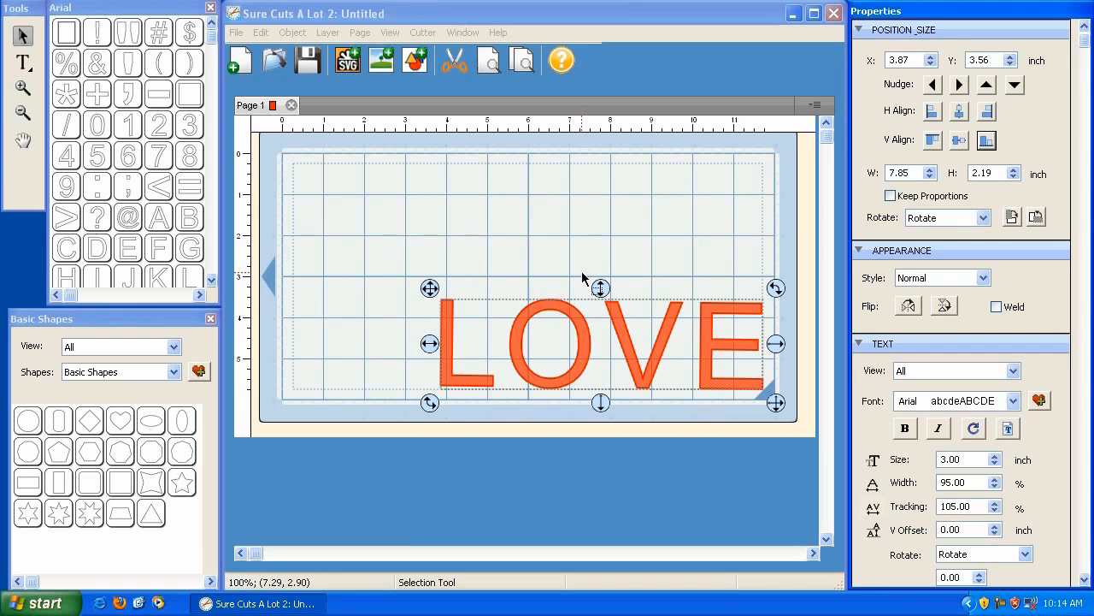
{"action": "left_click_drag", "start_coordinate": [430, 288], "coordinate": [362, 201]}
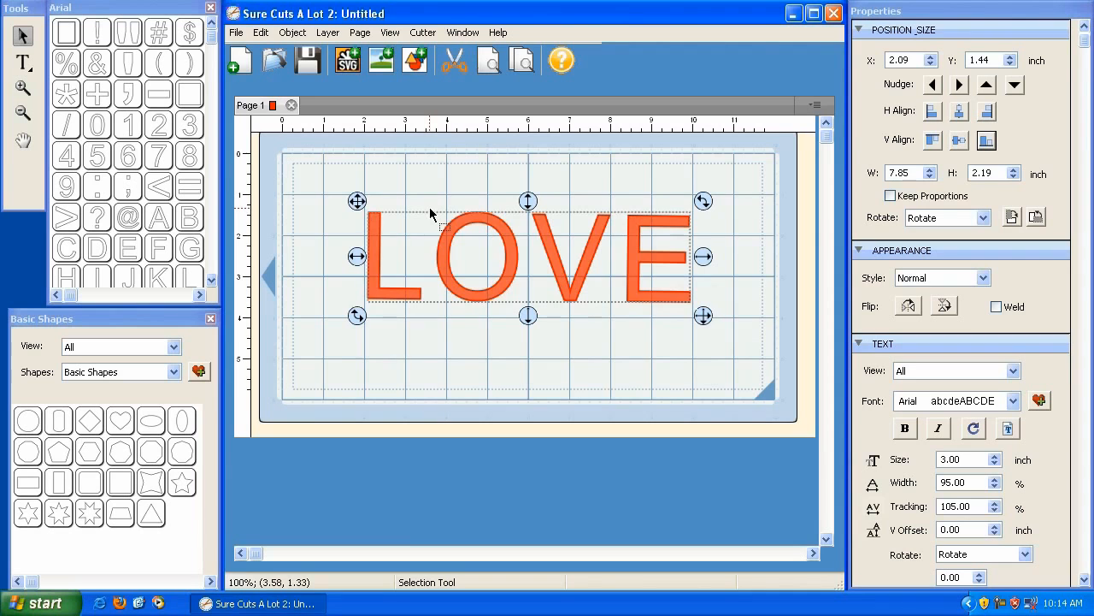
Delete the LOVE text and start a new text entry at about 2 inches across and 3 inches down the mat.
{"action": "key", "text": "Delete"}
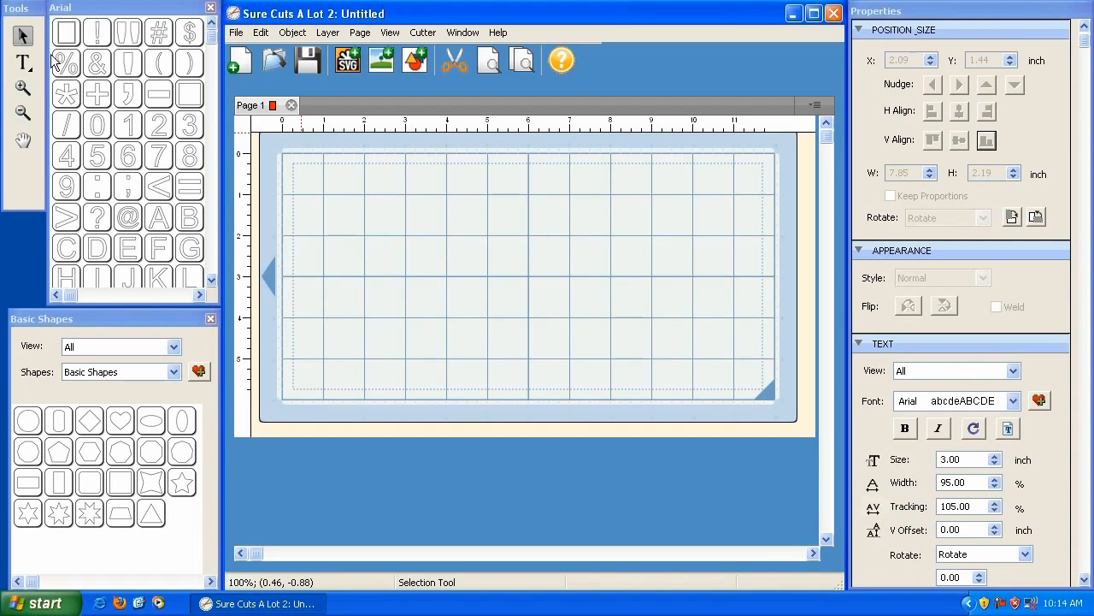
{"action": "left_click", "coordinate": [24, 64]}
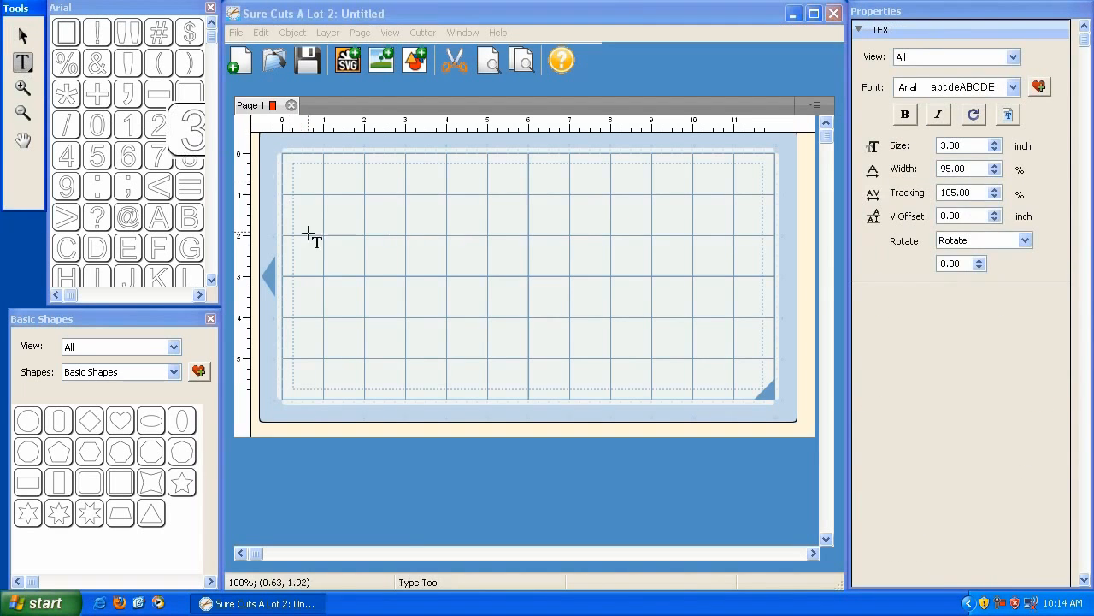
{"action": "left_click", "coordinate": [364, 277]}
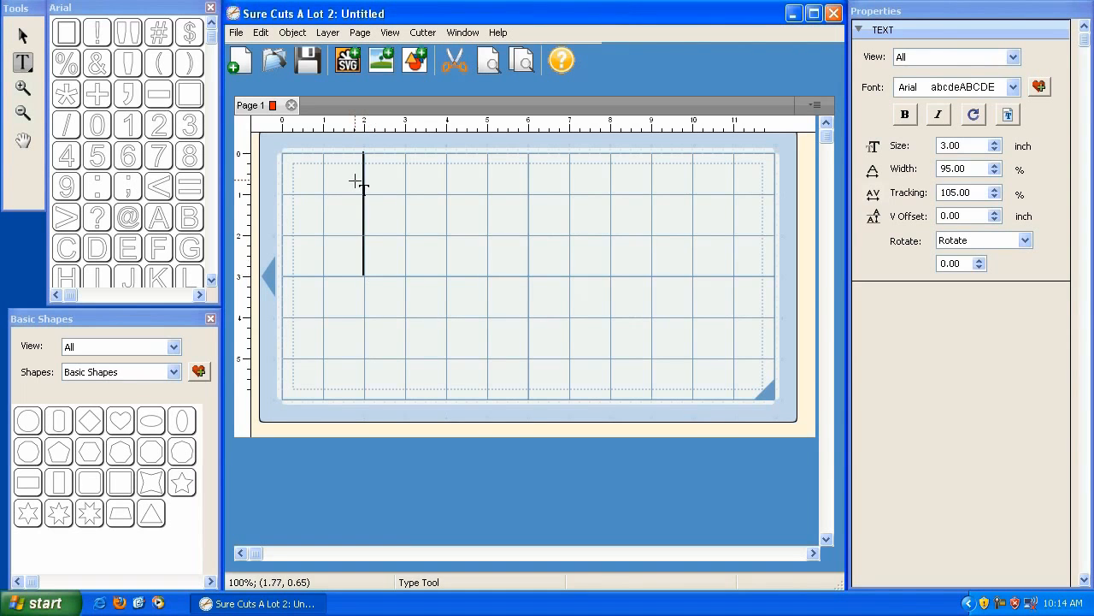
Close the Font Table window and display it again.
{"action": "left_click", "coordinate": [156, 10]}
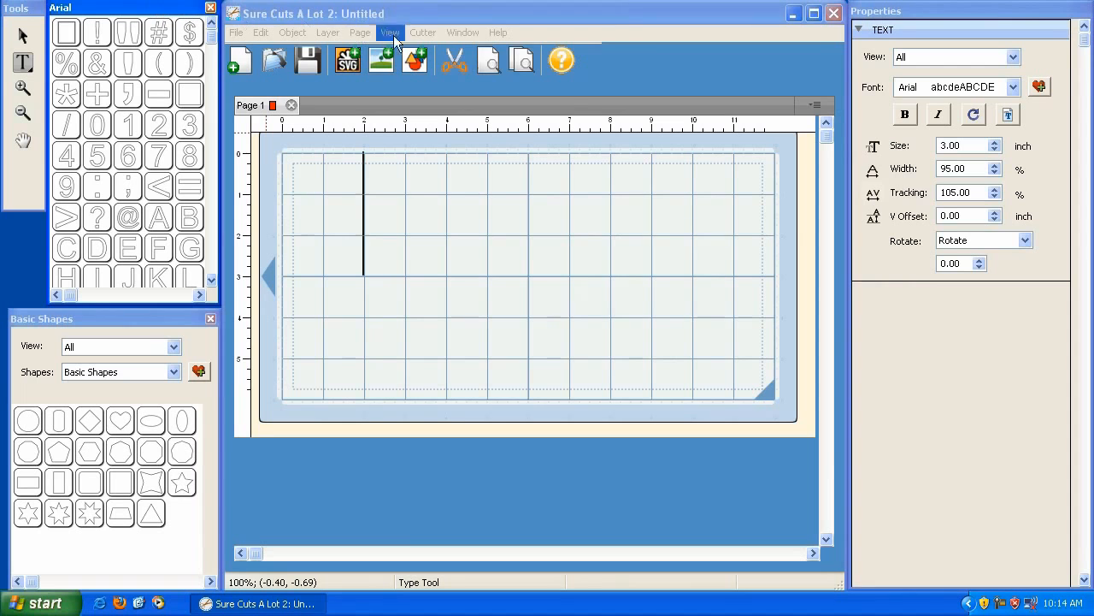
{"action": "left_click", "coordinate": [462, 32]}
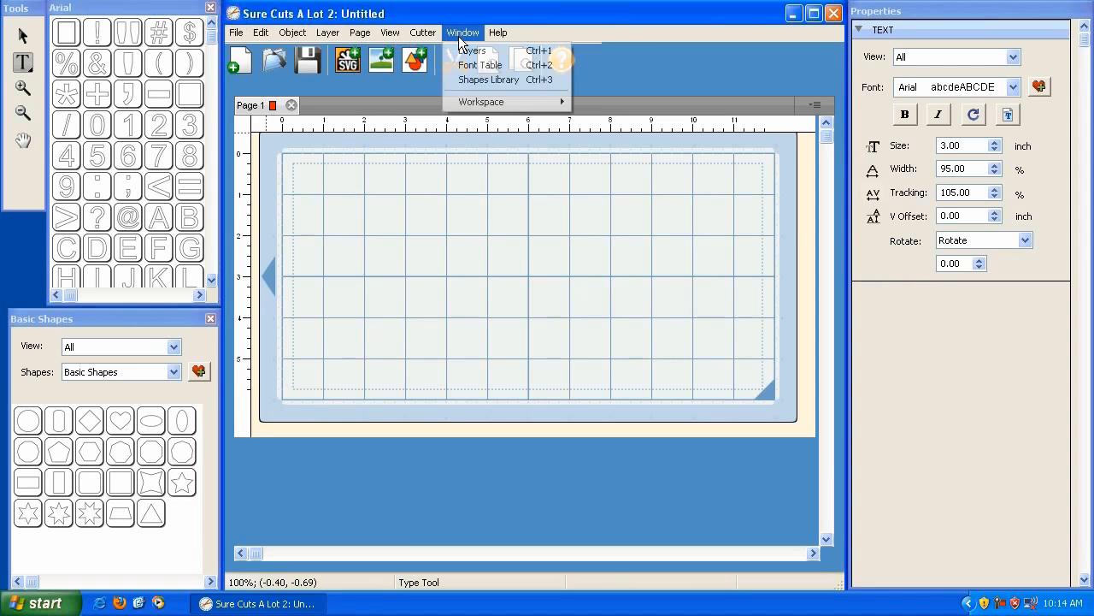
{"action": "left_click", "coordinate": [485, 72]}
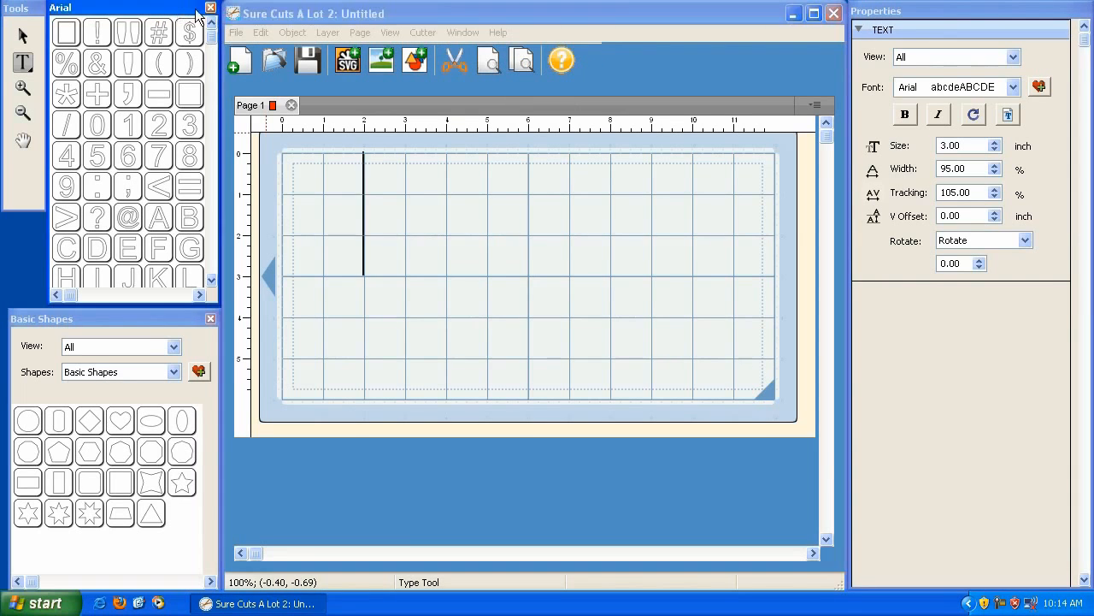
{"action": "left_click", "coordinate": [210, 8]}
{"action": "left_click", "coordinate": [463, 31]}
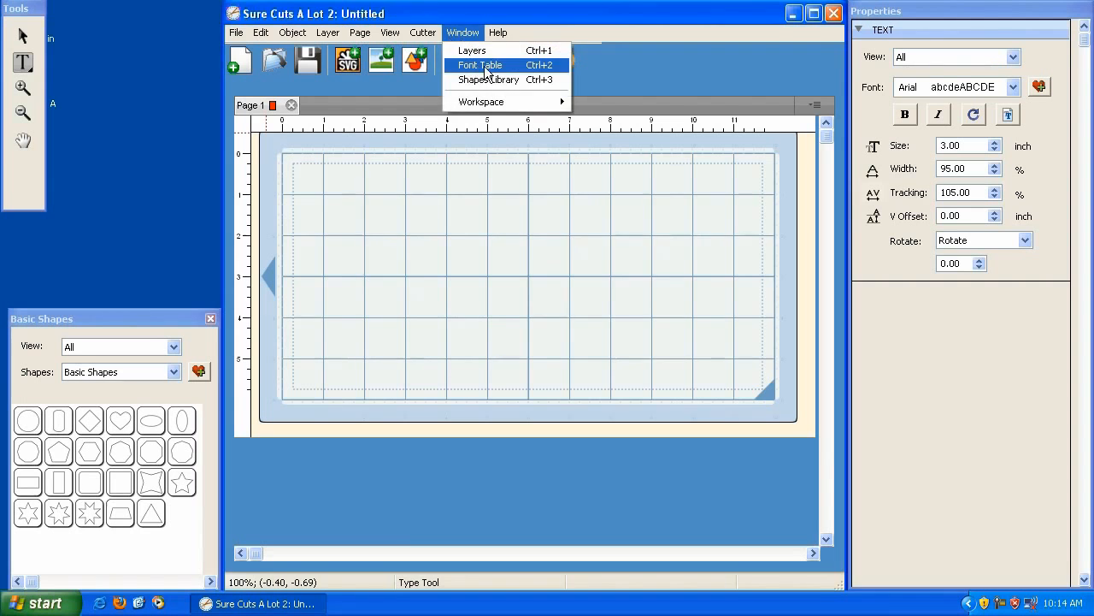
{"action": "left_click", "coordinate": [485, 64]}
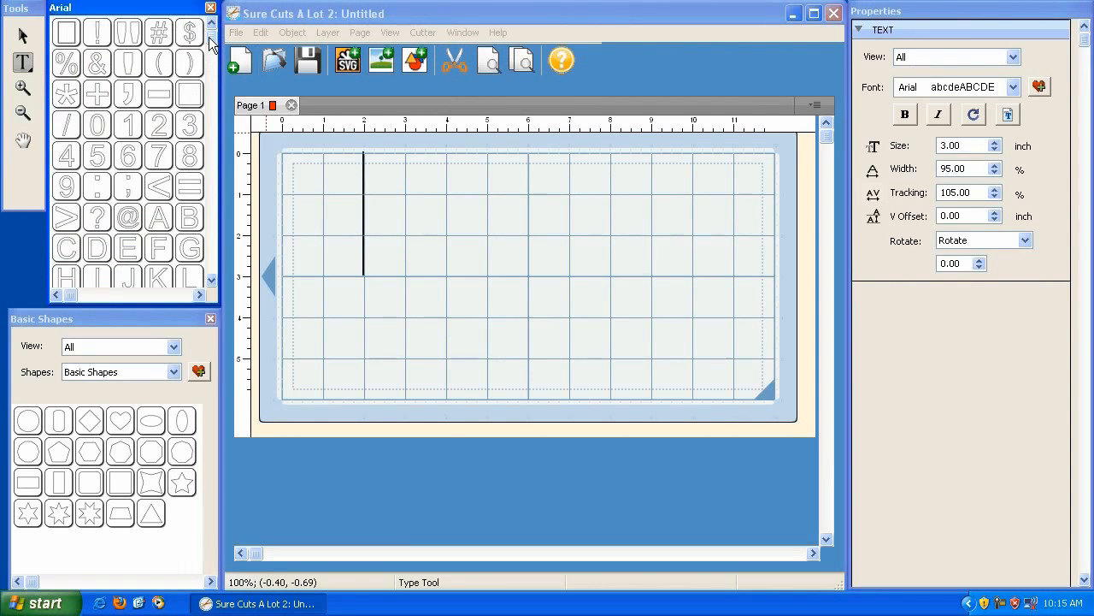
Insert the Arial characters L, O, V and E from the Font Table and select the finished word.
{"action": "mouse_move", "coordinate": [208, 37]}
{"action": "left_mouse_down"}
{"action": "mouse_move", "coordinate": [213, 194]}
{"action": "mouse_move", "coordinate": [210, 36]}
{"action": "left_mouse_up"}
{"action": "left_click_drag", "start_coordinate": [210, 38], "coordinate": [215, 73]}
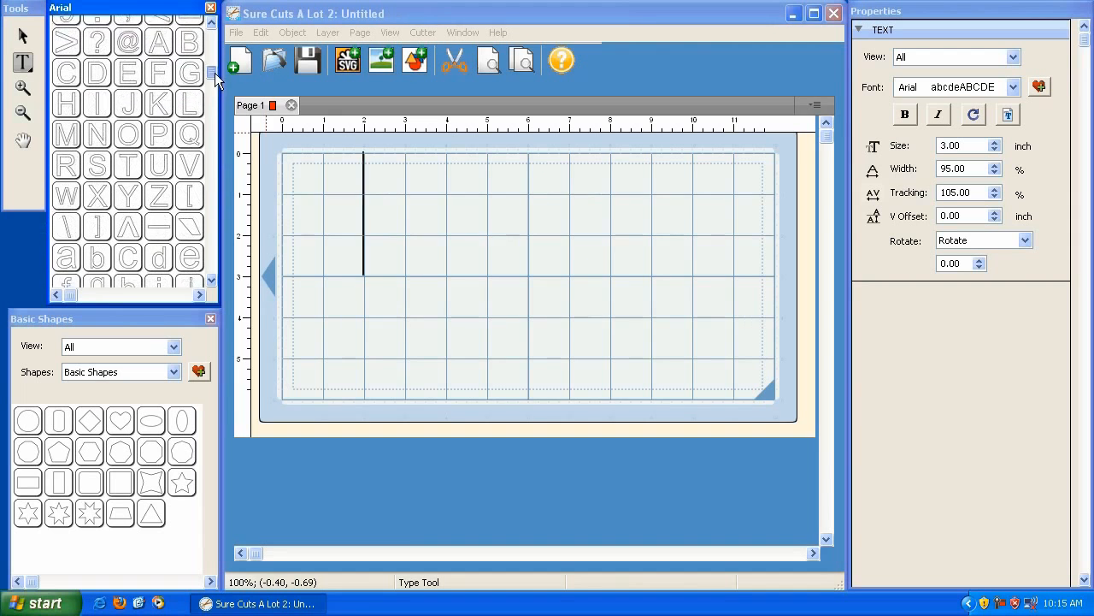
{"action": "left_click", "coordinate": [187, 115]}
{"action": "left_click", "coordinate": [134, 146]}
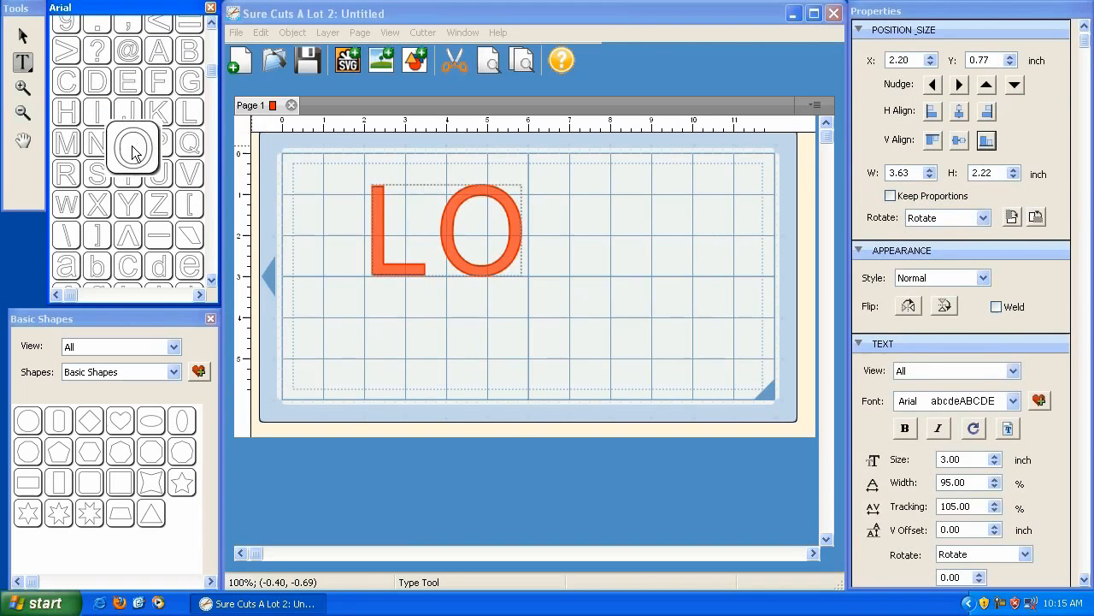
{"action": "left_click", "coordinate": [188, 173]}
{"action": "left_click", "coordinate": [127, 79]}
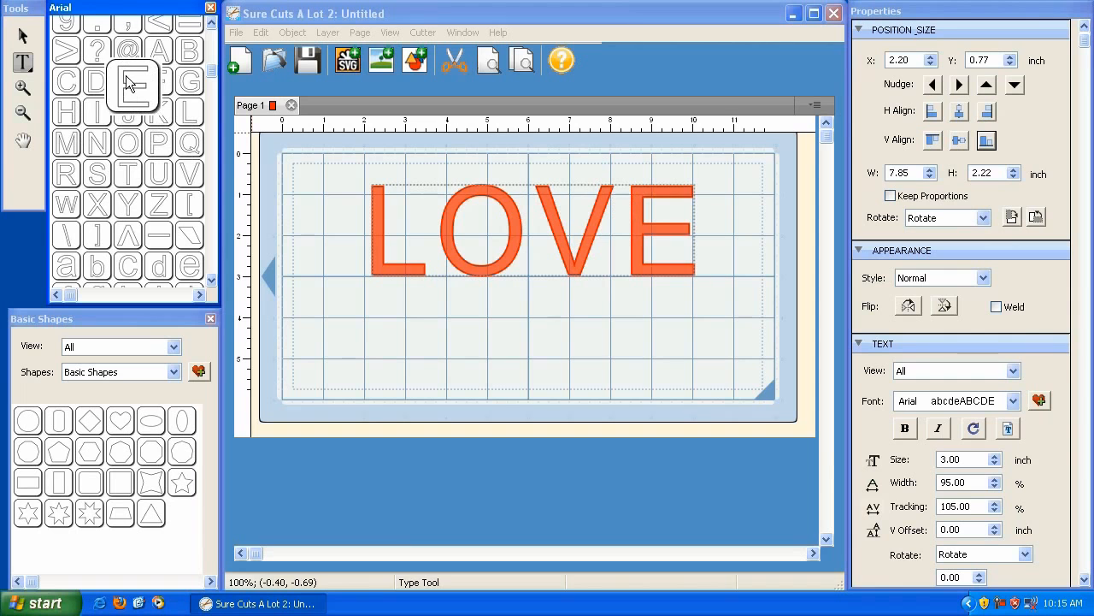
{"action": "left_click", "coordinate": [24, 36]}
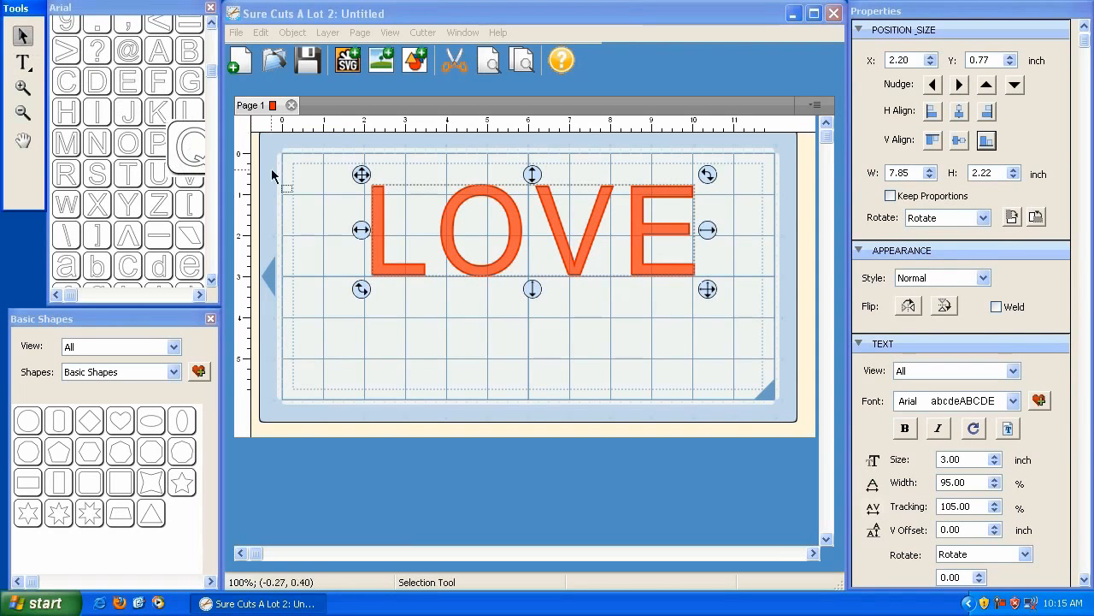
Shrink the LOVE text to about 4.18 by 1.18 inches and move it to about X 0.68, Y 0.48 inches.
{"action": "left_click_drag", "start_coordinate": [211, 71], "coordinate": [211, 70]}
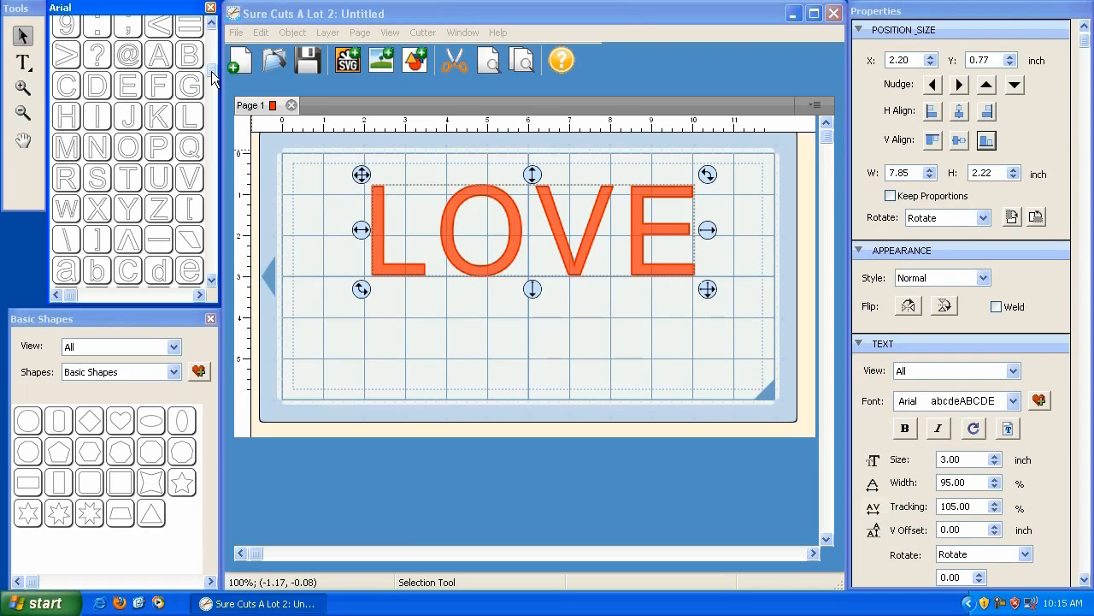
{"action": "left_click_drag", "start_coordinate": [211, 71], "coordinate": [207, 183]}
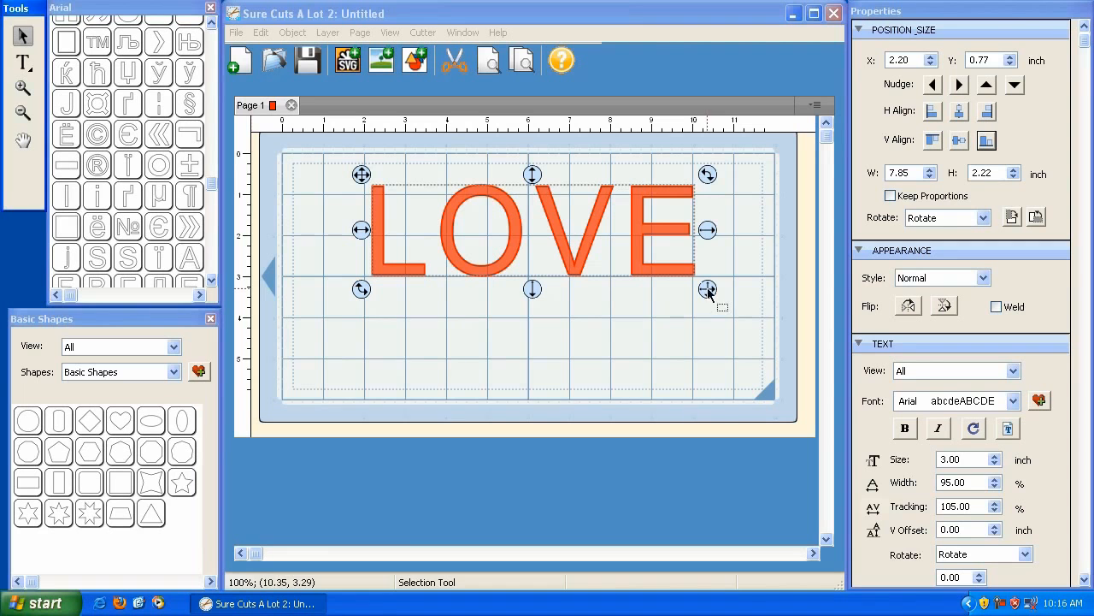
{"action": "left_click_drag", "start_coordinate": [708, 291], "coordinate": [528, 229]}
{"action": "left_click_drag", "start_coordinate": [362, 174], "coordinate": [298, 163]}
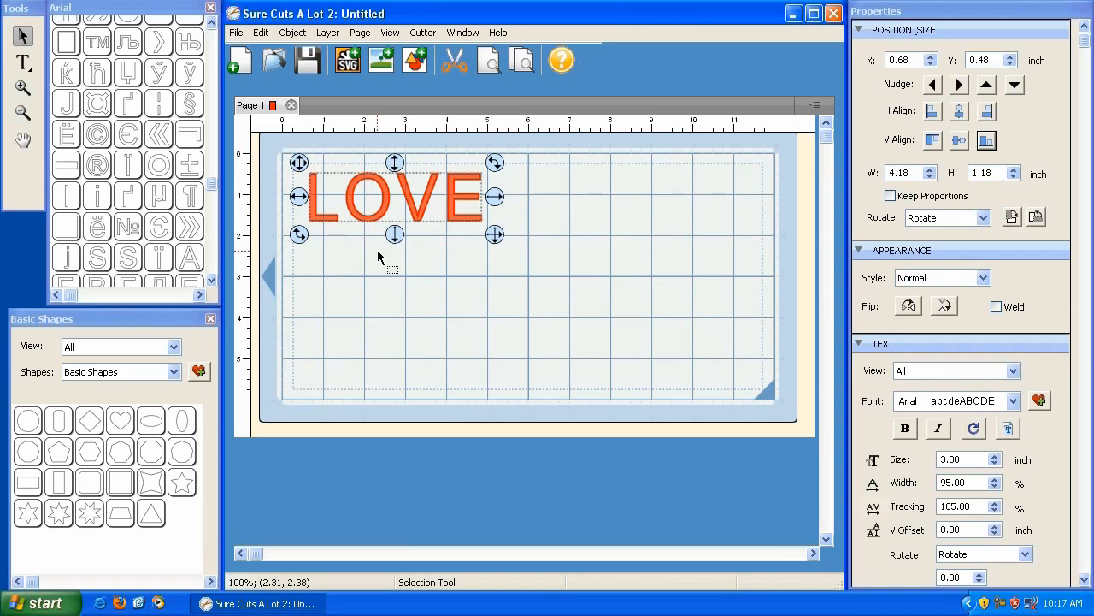
Hide the Shapes Library window and display it again.
{"action": "left_click", "coordinate": [128, 318]}
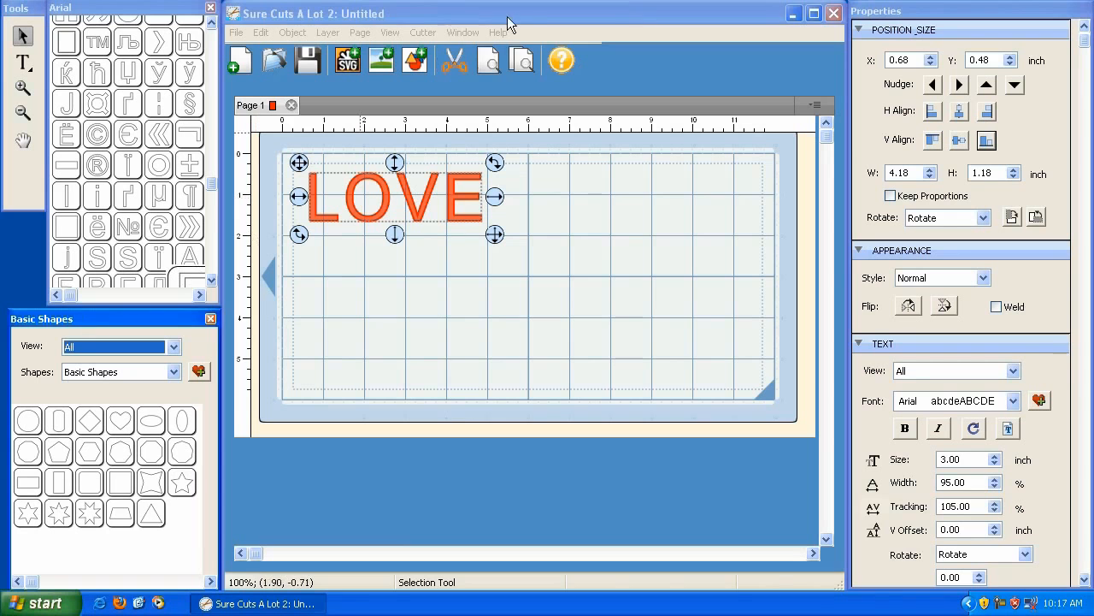
{"action": "left_click", "coordinate": [463, 34]}
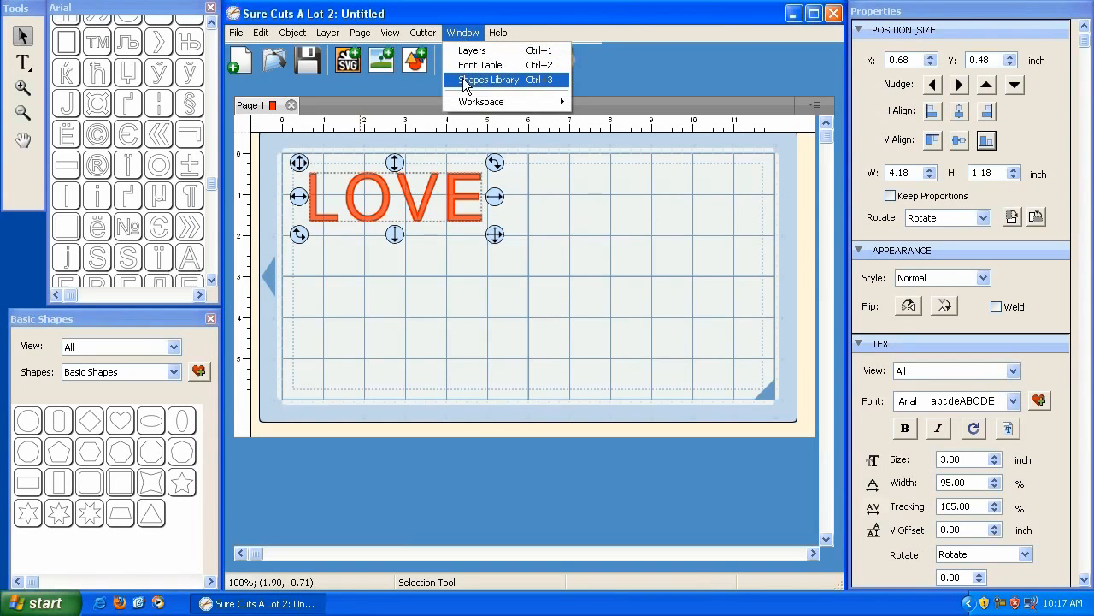
{"action": "left_click", "coordinate": [462, 78]}
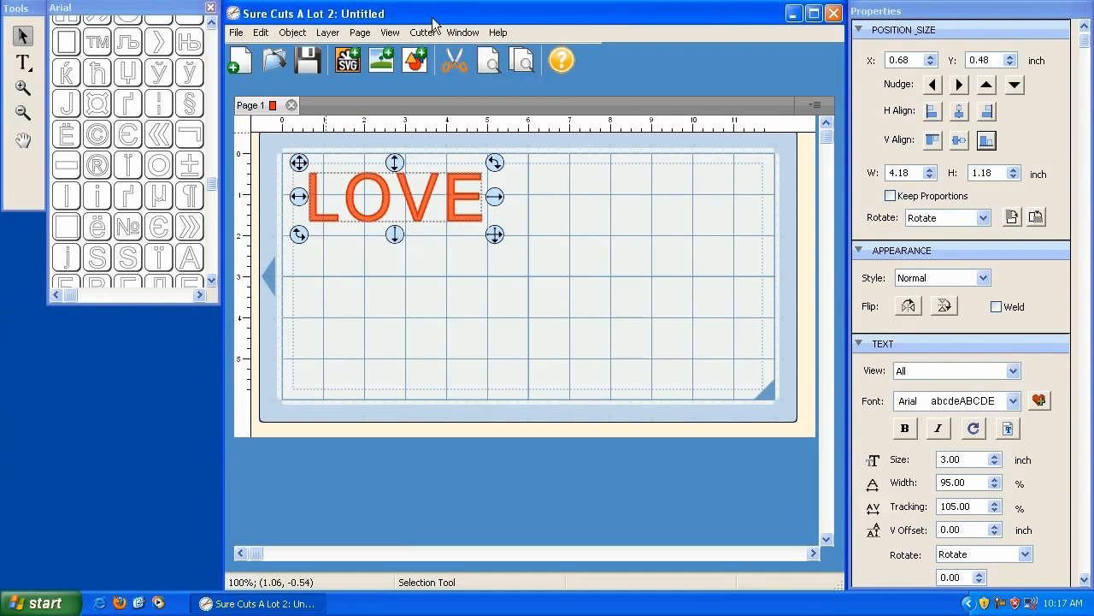
{"action": "left_click", "coordinate": [454, 32]}
{"action": "left_click", "coordinate": [465, 78]}
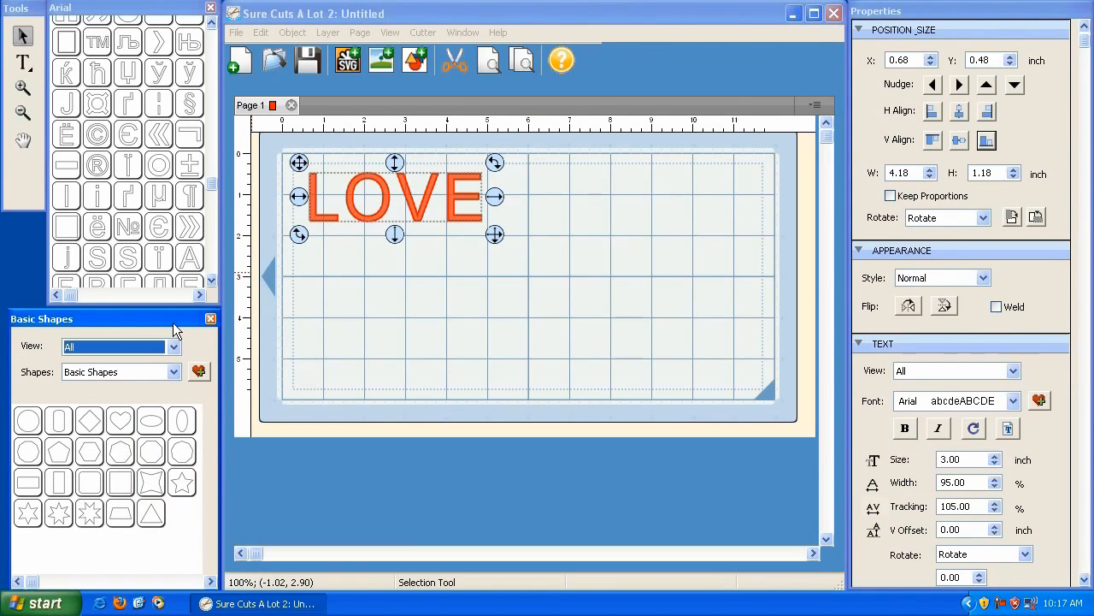
Choose the Basic Shapes set in the shapes library and deselect the LOVE text.
{"action": "left_click", "coordinate": [175, 372]}
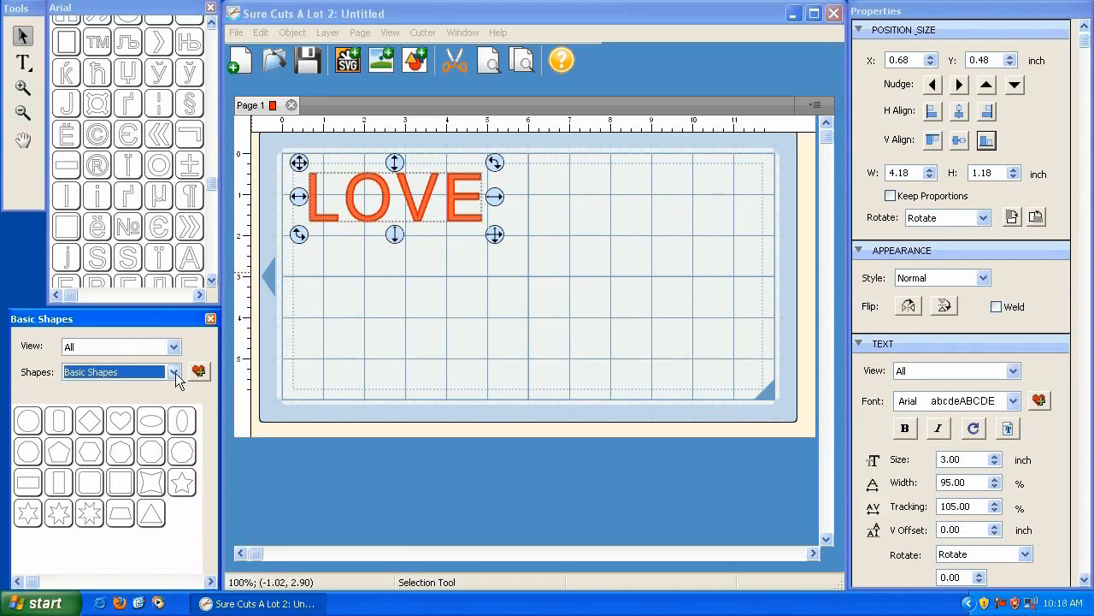
{"action": "left_click", "coordinate": [175, 372]}
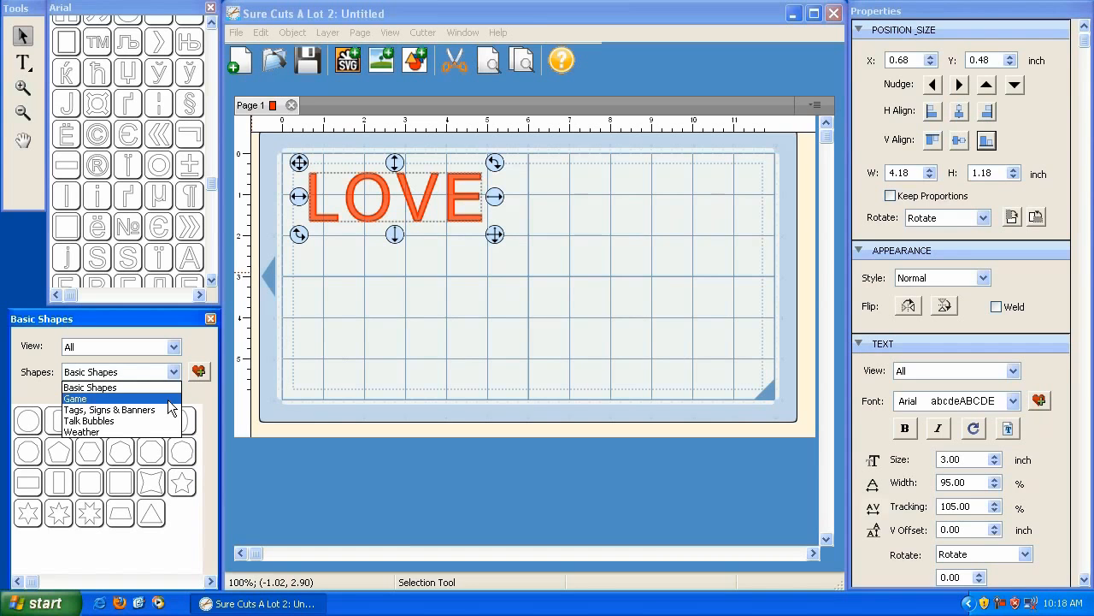
{"action": "left_click", "coordinate": [94, 388]}
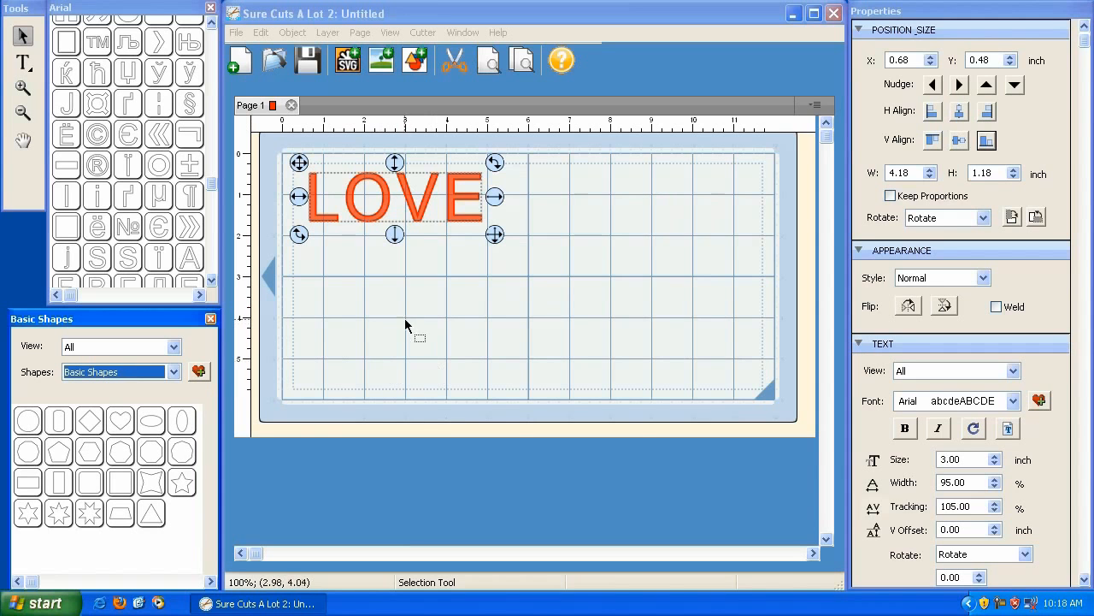
{"action": "left_click", "coordinate": [672, 204]}
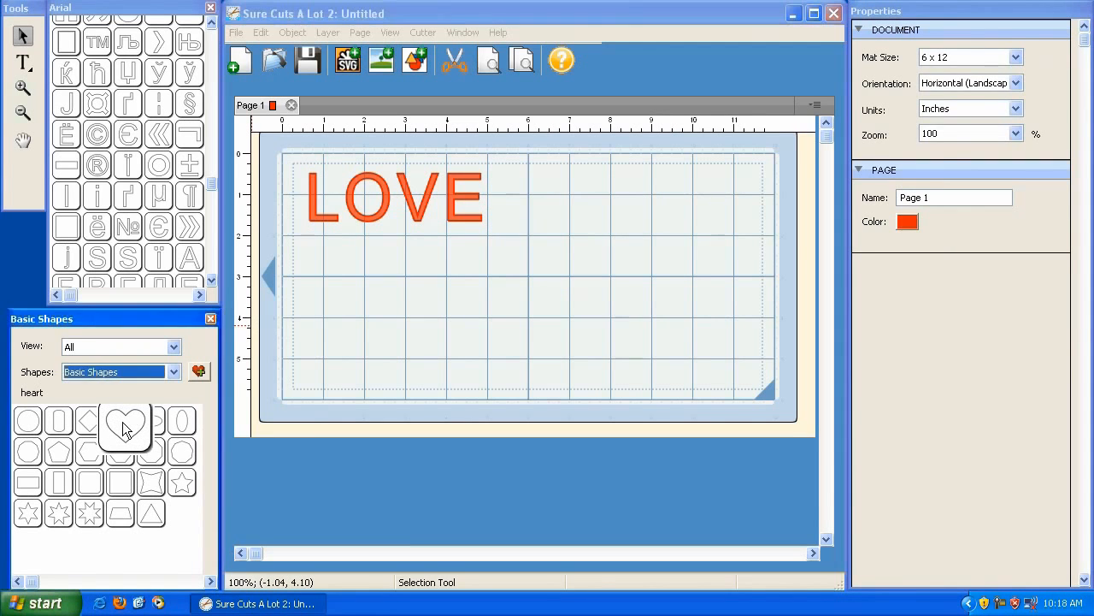
Insert the heart shape, enlarge and tilt it to about 5.05 by 4.46 inches, and place it at about X 6.06, Y 0.44 inches.
{"action": "left_click", "coordinate": [123, 422]}
{"action": "left_click_drag", "start_coordinate": [306, 178], "coordinate": [473, 255]}
{"action": "left_click_drag", "start_coordinate": [522, 301], "coordinate": [694, 341]}
{"action": "left_click_drag", "start_coordinate": [684, 253], "coordinate": [717, 295]}
{"action": "left_click_drag", "start_coordinate": [474, 225], "coordinate": [515, 156]}
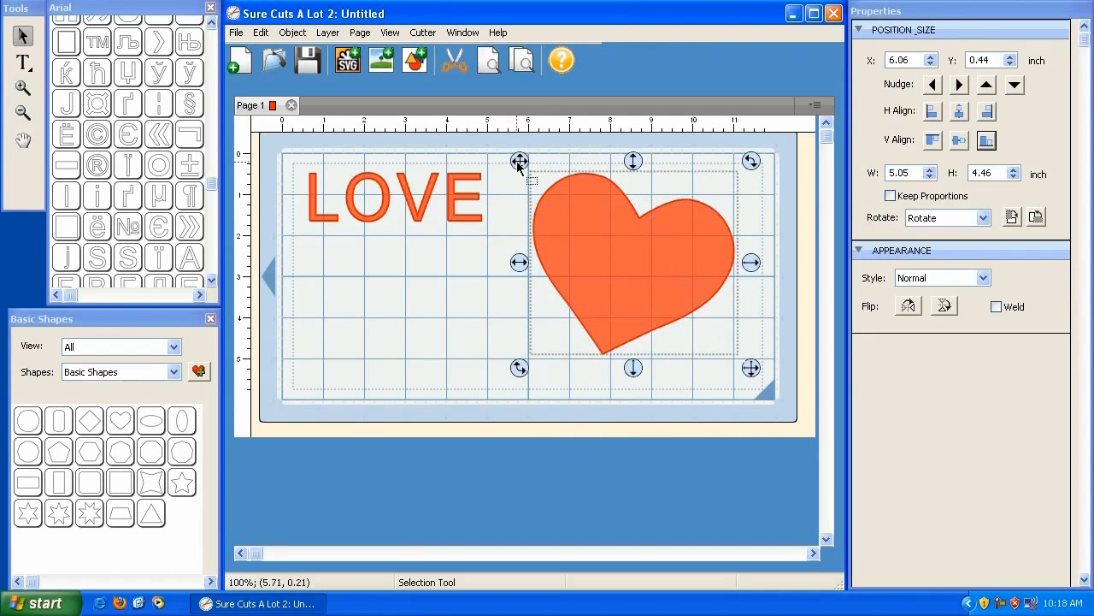
Shrink the LOVE text, move it inside the heart and rotate it clockwise to follow the heart's tilt.
{"action": "left_click", "coordinate": [419, 205]}
{"action": "left_click_drag", "start_coordinate": [496, 237], "coordinate": [465, 226]}
{"action": "left_click_drag", "start_coordinate": [300, 166], "coordinate": [551, 233]}
{"action": "mouse_move", "coordinate": [723, 226]}
{"action": "left_mouse_down"}
{"action": "mouse_move", "coordinate": [720, 258]}
{"action": "mouse_move", "coordinate": [720, 245]}
{"action": "left_mouse_up"}
{"action": "left_click_drag", "start_coordinate": [549, 220], "coordinate": [548, 210]}
{"action": "left_click_drag", "start_coordinate": [718, 300], "coordinate": [709, 292]}
{"action": "left_click_drag", "start_coordinate": [550, 213], "coordinate": [553, 213]}
{"action": "left_click", "coordinate": [468, 220]}
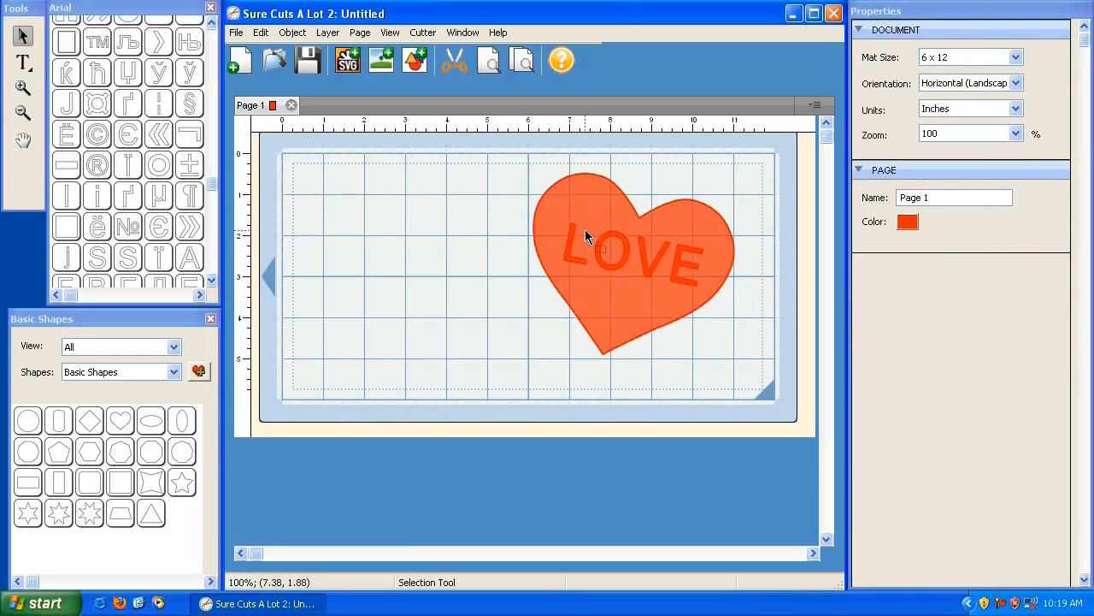
Shift the heart slightly behind the LOVE text to about X 6.10, Y 0.44 inches and deselect it.
{"action": "left_click", "coordinate": [612, 250]}
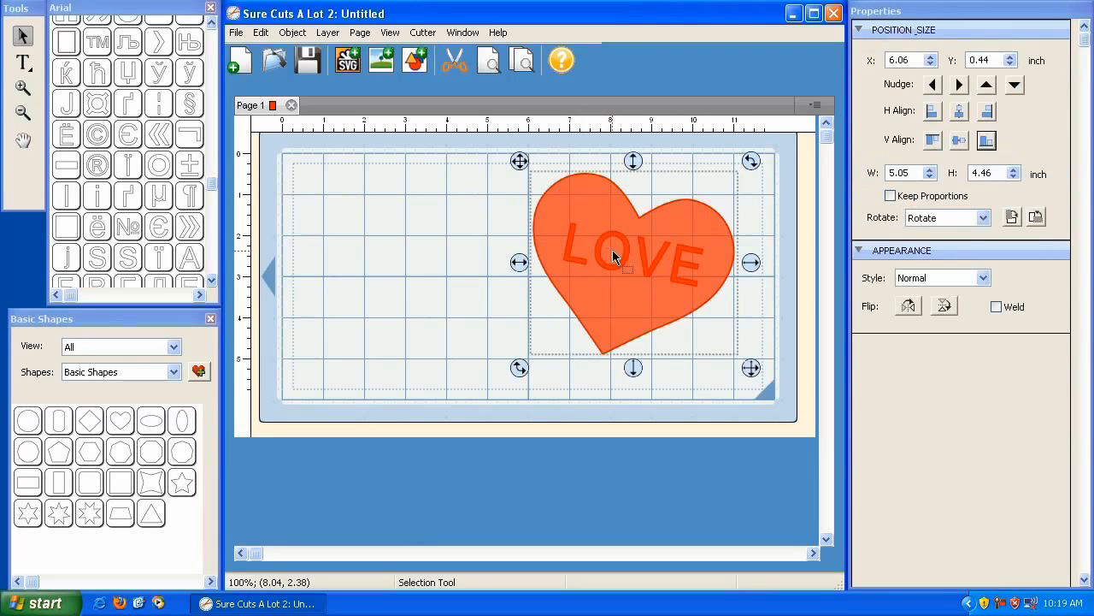
{"action": "mouse_move", "coordinate": [517, 160]}
{"action": "left_mouse_down"}
{"action": "mouse_move", "coordinate": [491, 162]}
{"action": "mouse_move", "coordinate": [533, 162]}
{"action": "mouse_move", "coordinate": [522, 163]}
{"action": "left_mouse_up"}
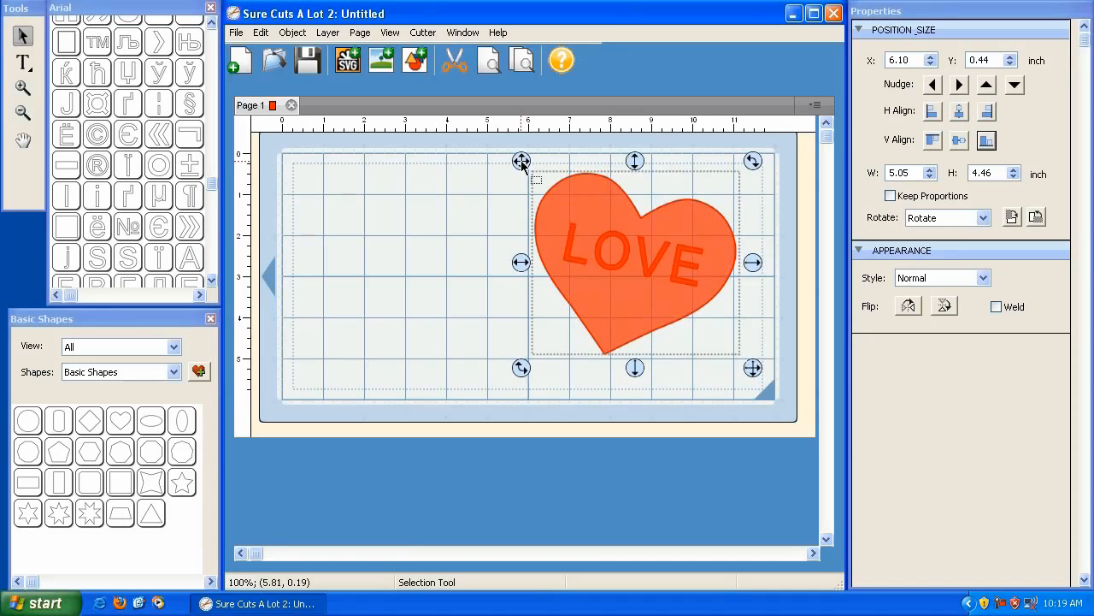
{"action": "left_click", "coordinate": [491, 159]}
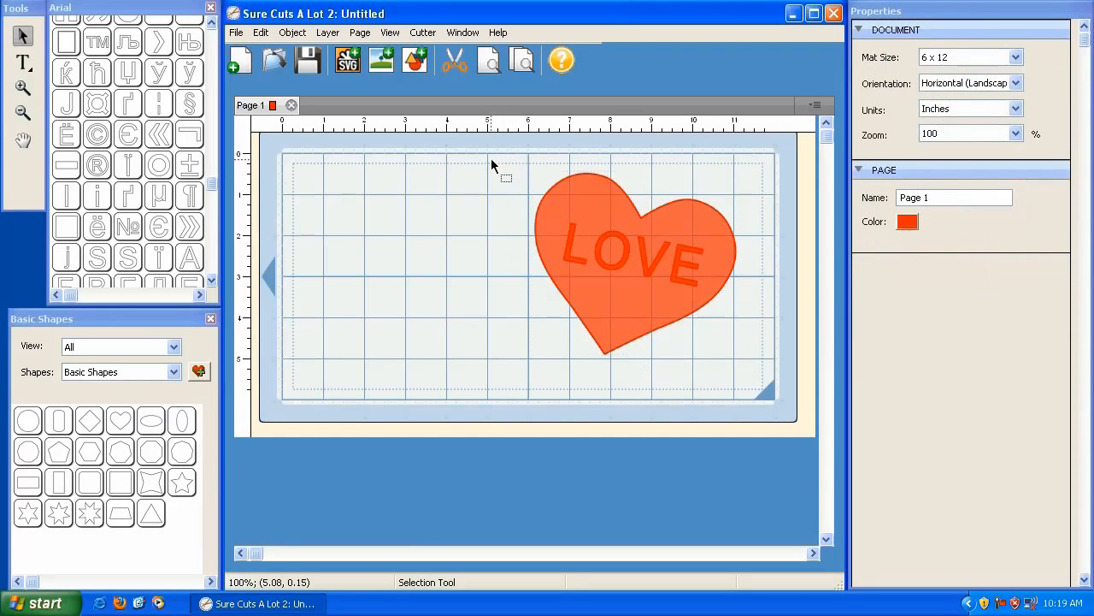
Group the heart and the LOVE text and move the group to about X 4.08, Y 0.59 inches.
{"action": "left_click_drag", "start_coordinate": [496, 148], "coordinate": [763, 386]}
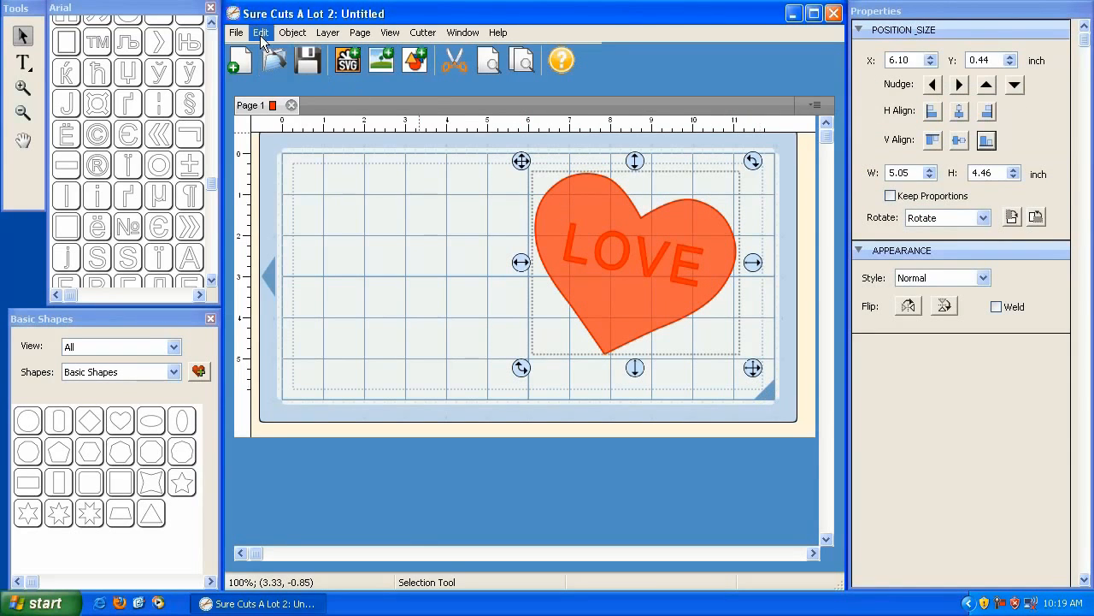
{"action": "left_click", "coordinate": [291, 32]}
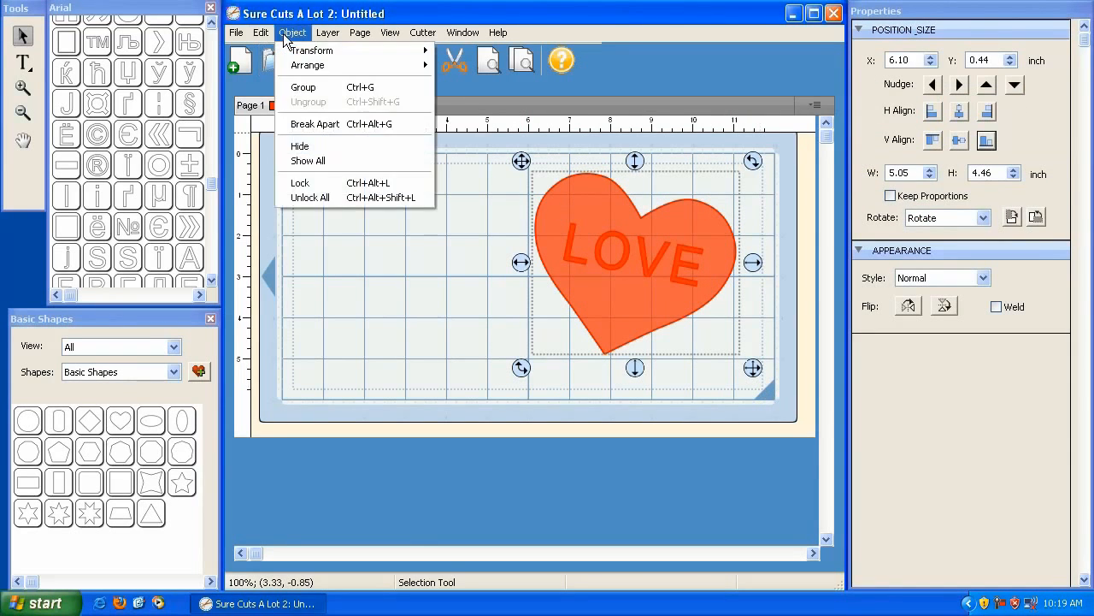
{"action": "left_click", "coordinate": [303, 90]}
{"action": "left_click_drag", "start_coordinate": [522, 160], "coordinate": [438, 168]}
{"action": "left_click", "coordinate": [692, 195]}
{"action": "left_click", "coordinate": [576, 220]}
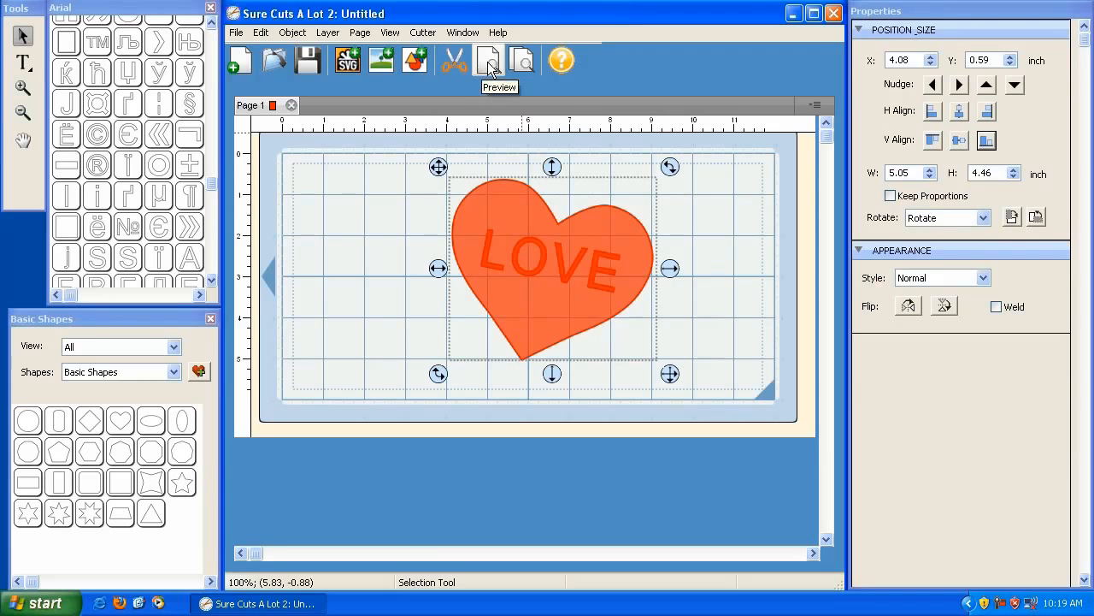
Preview the cut outlines of the grouped heart and LOVE text, return to the filled view and preview them again.
{"action": "left_click", "coordinate": [488, 61]}
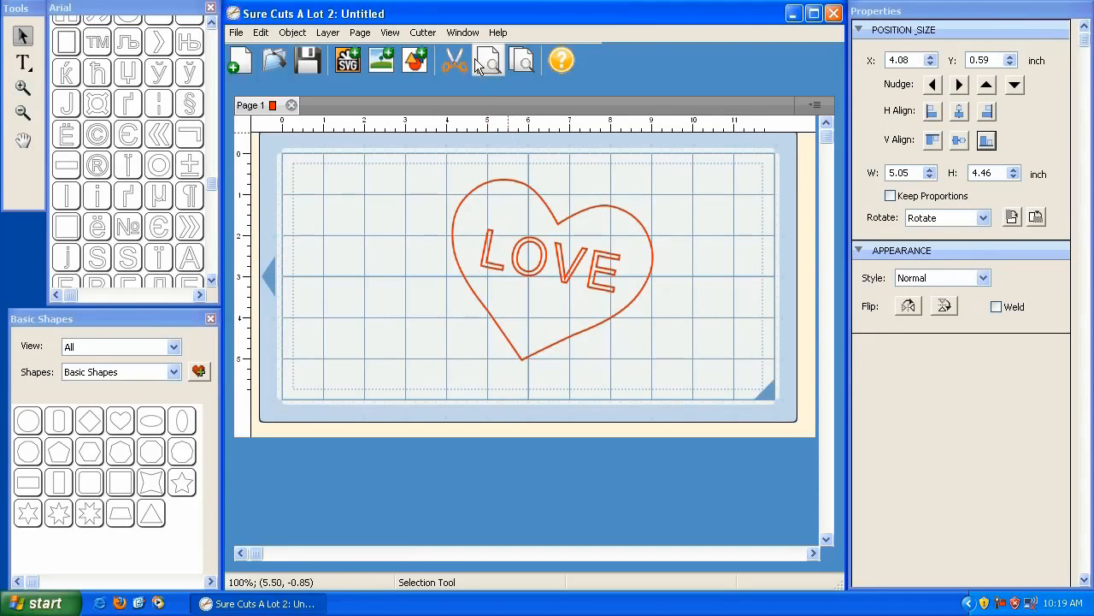
{"action": "left_click", "coordinate": [589, 202]}
{"action": "left_click", "coordinate": [495, 210]}
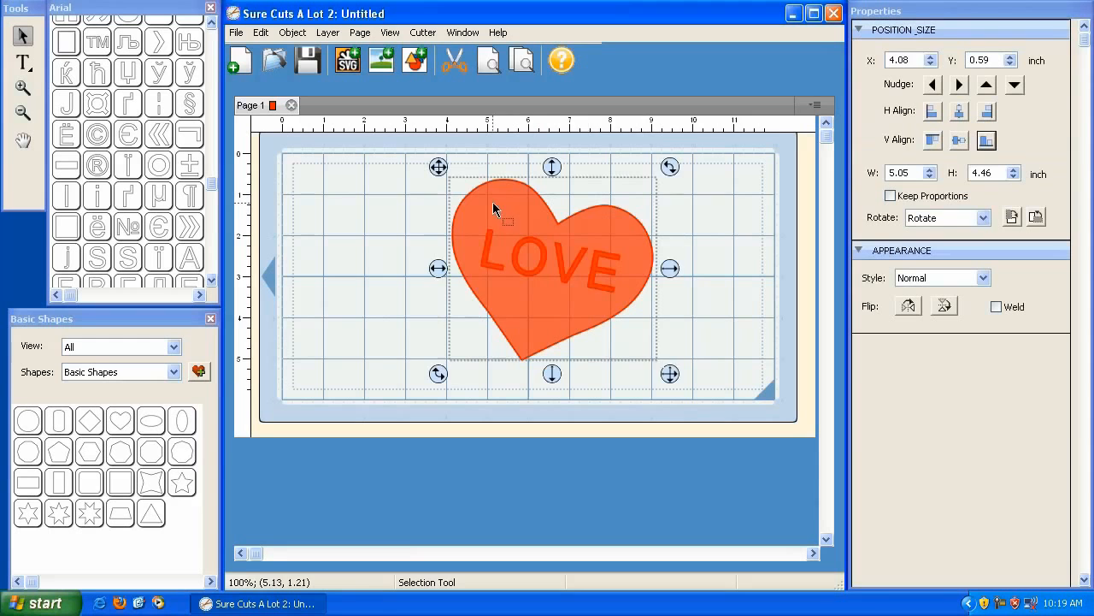
{"action": "left_click", "coordinate": [493, 62]}
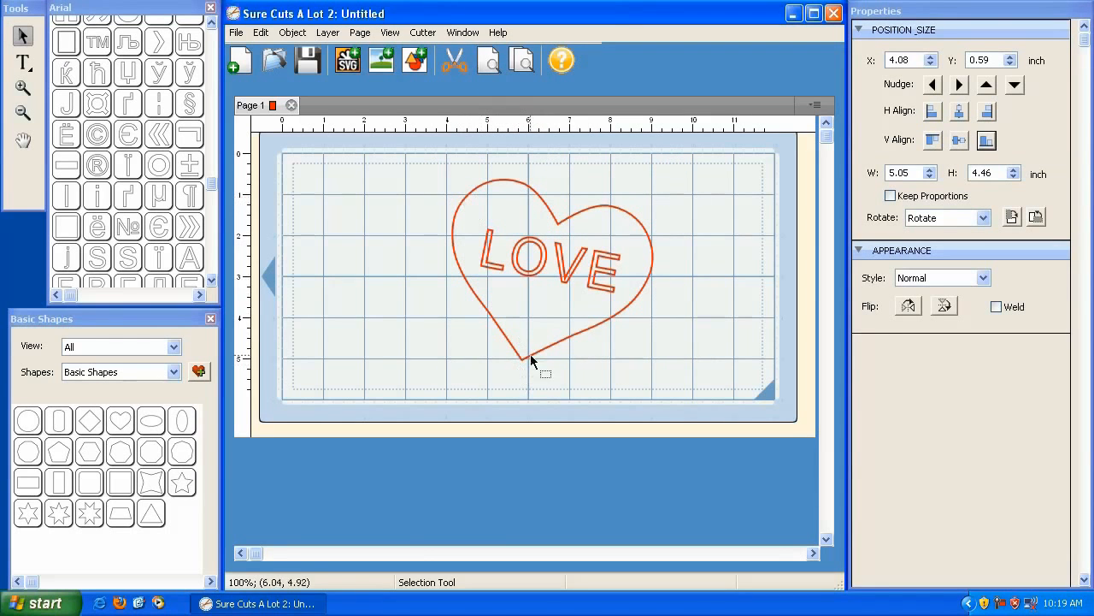